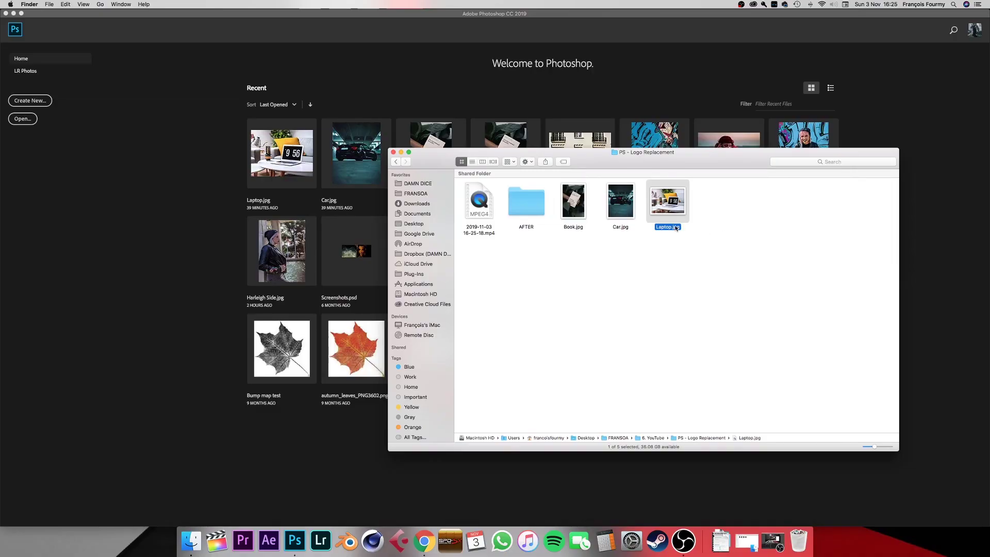
# - Copy the Book, Car and Laptop images to the Desktop, unlock Background as Layer 0, and place Car
pyautogui.moveTo(742, 197); pyautogui.dragTo(140, 169)
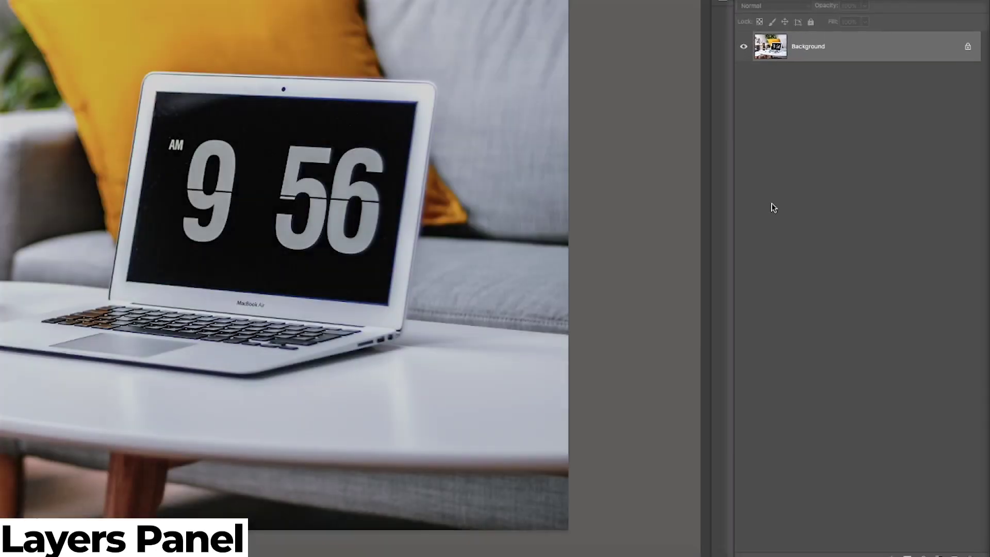
pyautogui.doubleClick(927, 178)
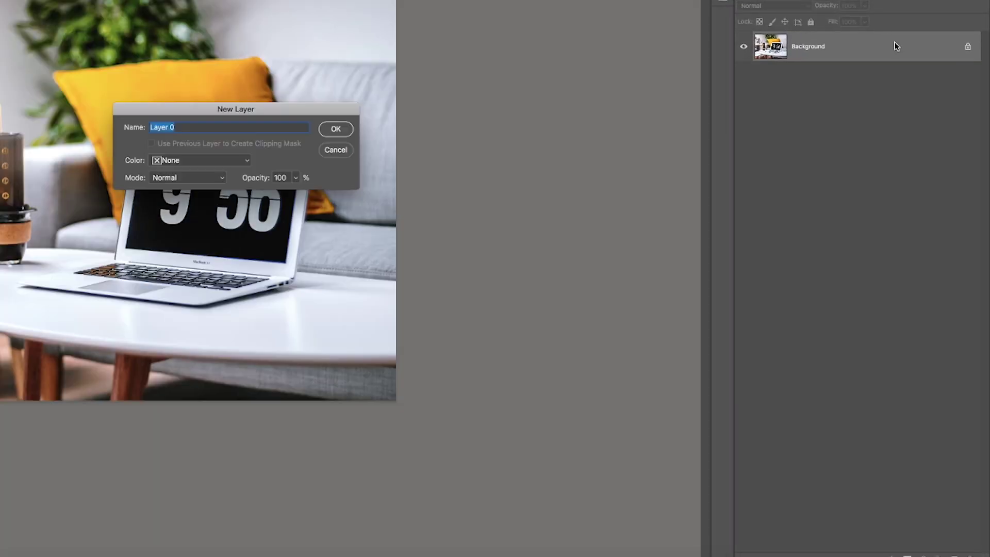
pyautogui.click(337, 129)
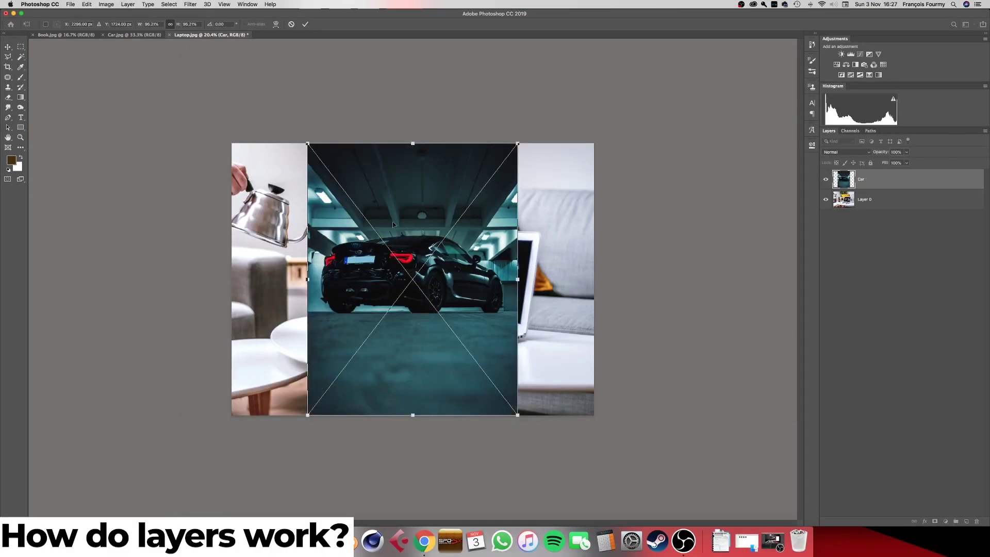
pyautogui.press('Return')
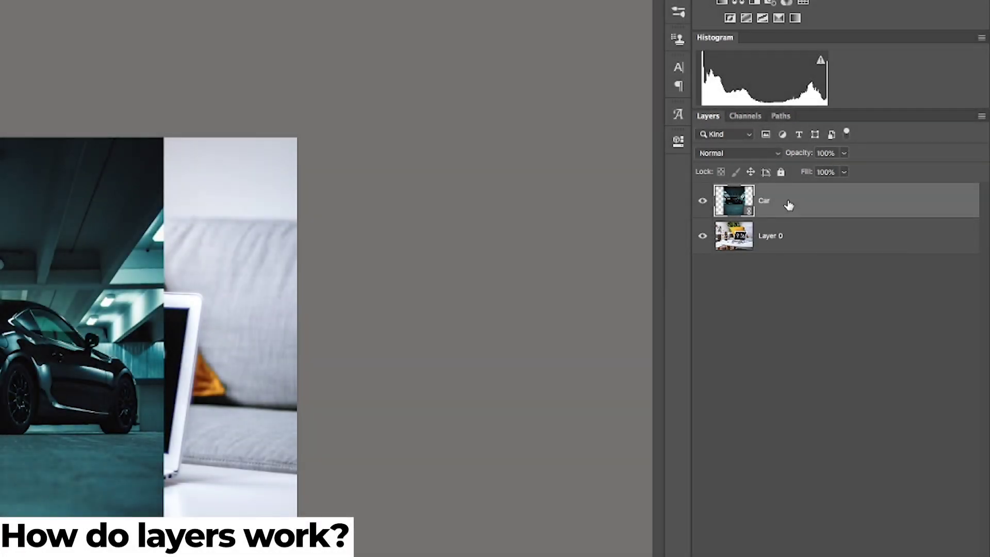
# - Put the Car layer beneath Layer 0 and erase part of the laptop photo to reveal the car
pyautogui.moveTo(789, 205); pyautogui.dragTo(794, 248)
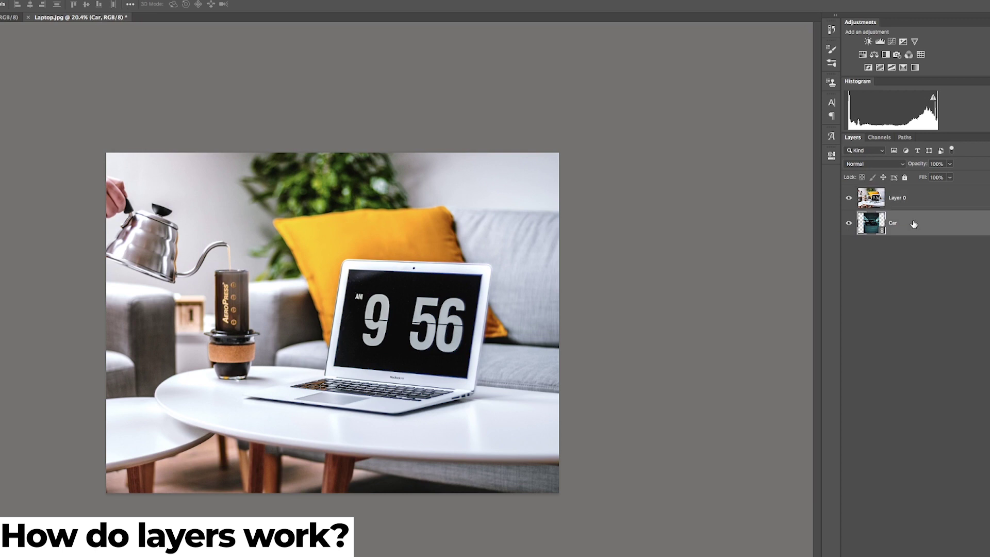
pyautogui.click(890, 205)
pyautogui.press('e')
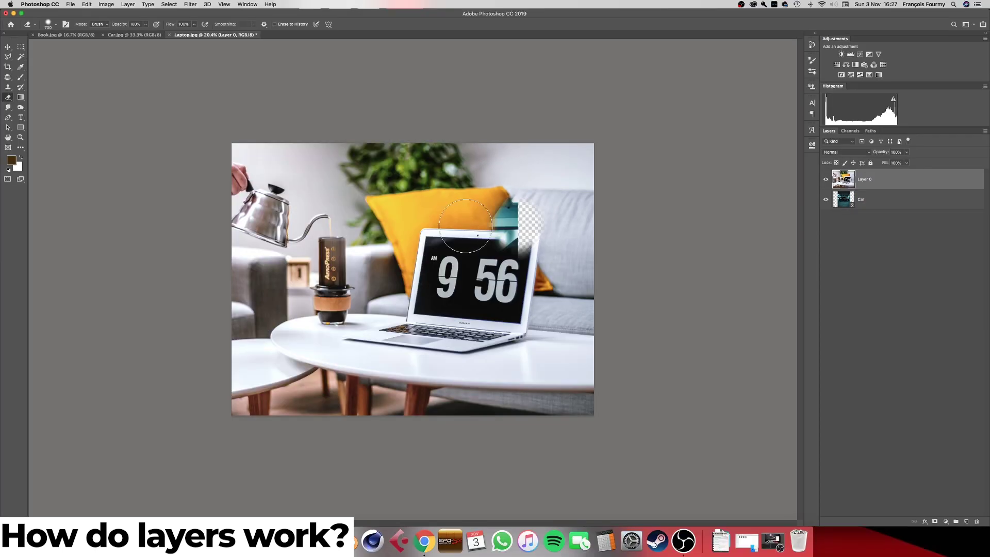
pyautogui.moveTo(410, 250)
pyautogui.mouseDown()
pyautogui.moveTo(332, 334)
pyautogui.moveTo(402, 306)
pyautogui.mouseUp()
pyautogui.moveTo(469, 266)
pyautogui.mouseDown()
pyautogui.moveTo(549, 318)
pyautogui.moveTo(367, 328)
pyautogui.moveTo(359, 274)
pyautogui.moveTo(324, 232)
pyautogui.moveTo(552, 337)
pyautogui.moveTo(583, 325)
pyautogui.moveTo(586, 263)
pyautogui.mouseUp()
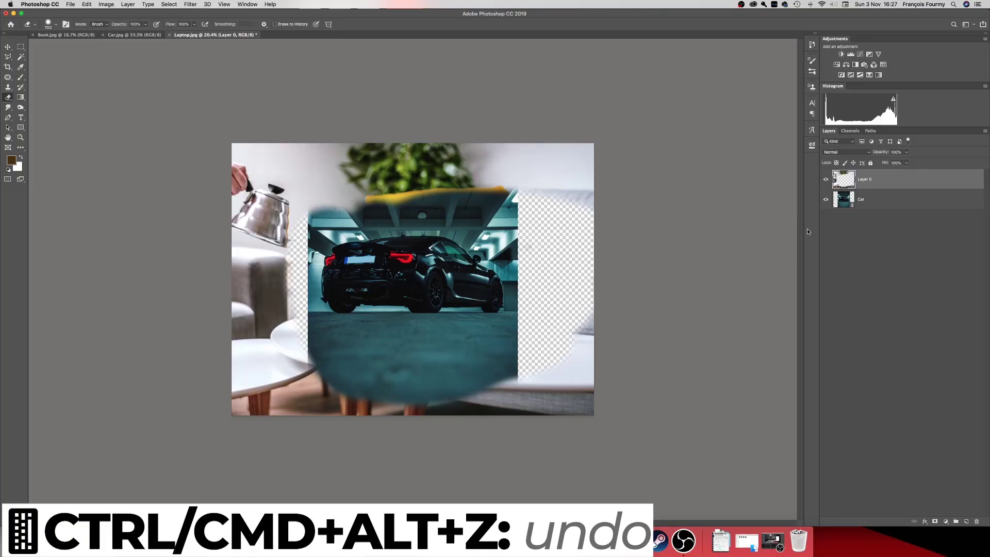
# - Step back and forth through the history with Cmd+Alt+Z, Cmd+Shift+Z and Cmd+Z, toggling the erasure
pyautogui.press('super+alt+z')
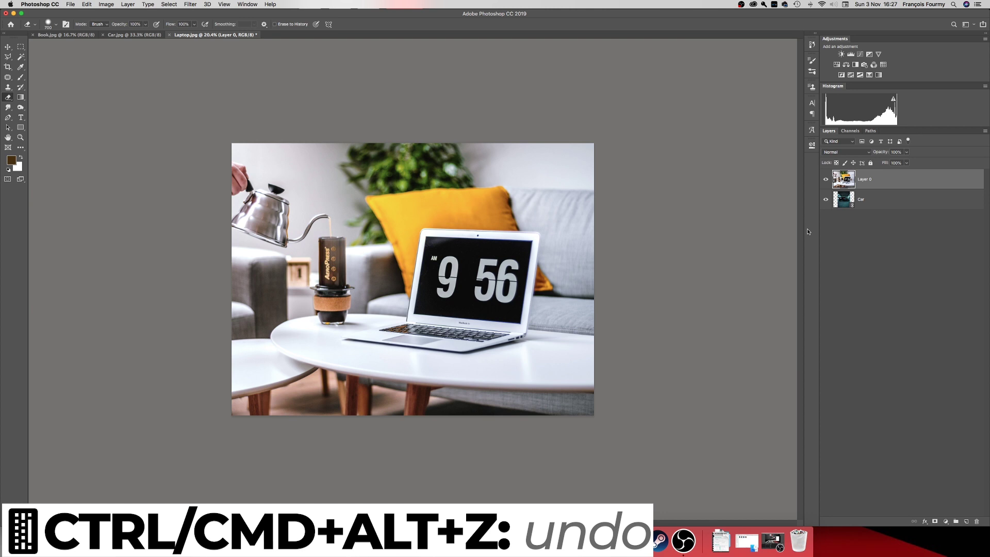
pyautogui.press('super+shift+z')
pyautogui.press('super+z')
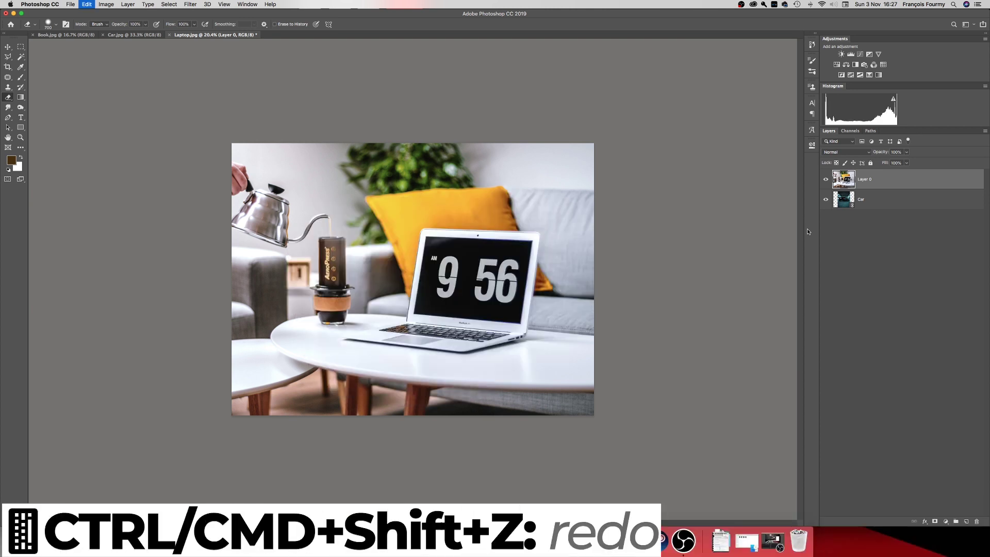
pyautogui.press('super+z')
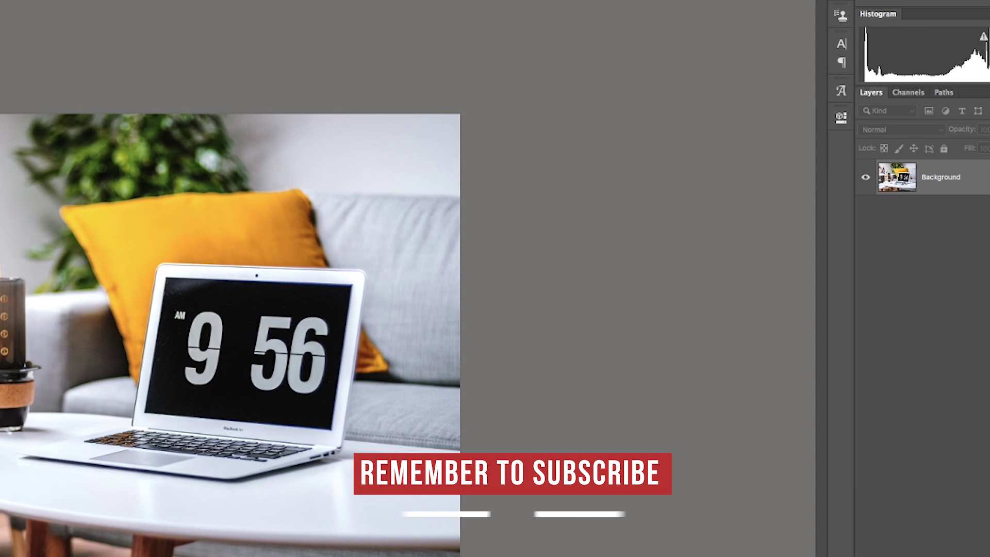
# - Unlock the Background as an editable layer named 'Laptop'
pyautogui.doubleClick(963, 181)
pyautogui.write('L')
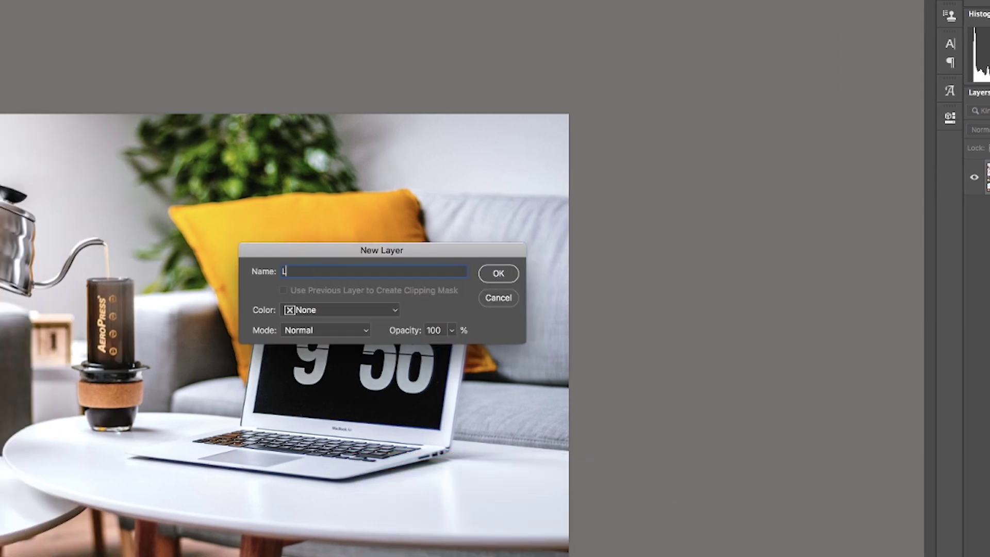
pyautogui.write('aptop')
pyautogui.press('Return')
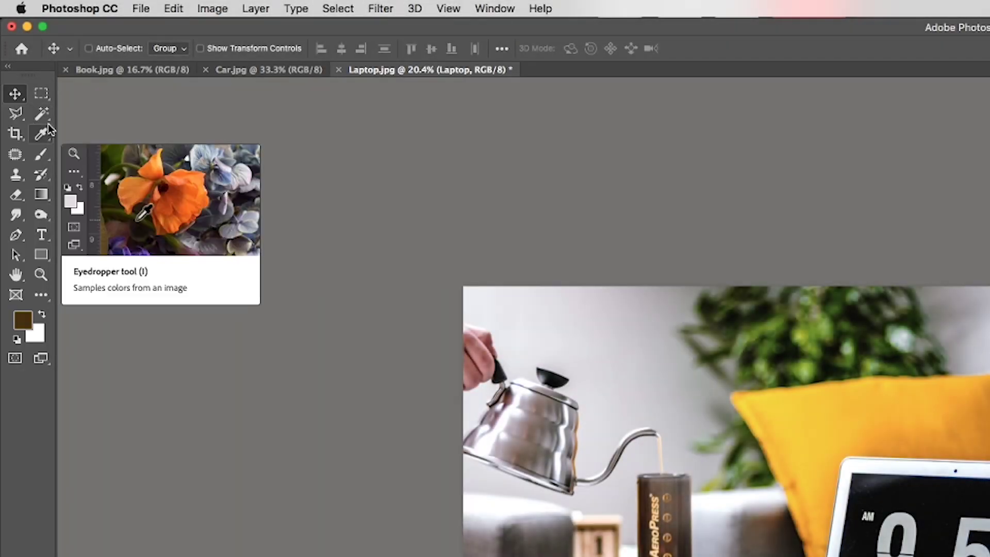
# - Choose the freehand Lasso Tool and zoom in on the laptop screen
pyautogui.press('l')
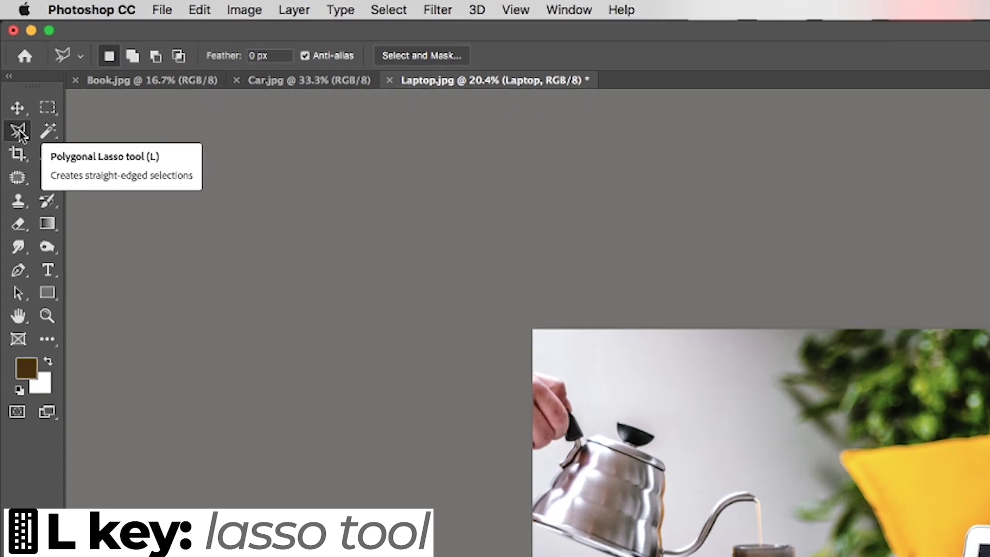
pyautogui.moveTo(16, 116)
pyautogui.mouseDown()
pyautogui.moveTo(42, 113)
pyautogui.moveTo(18, 114)
pyautogui.mouseUp()
pyautogui.moveTo(27, 170)
pyautogui.mouseDown()
pyautogui.moveTo(70, 169)
pyautogui.moveTo(172, 214)
pyautogui.moveTo(162, 175)
pyautogui.mouseUp()
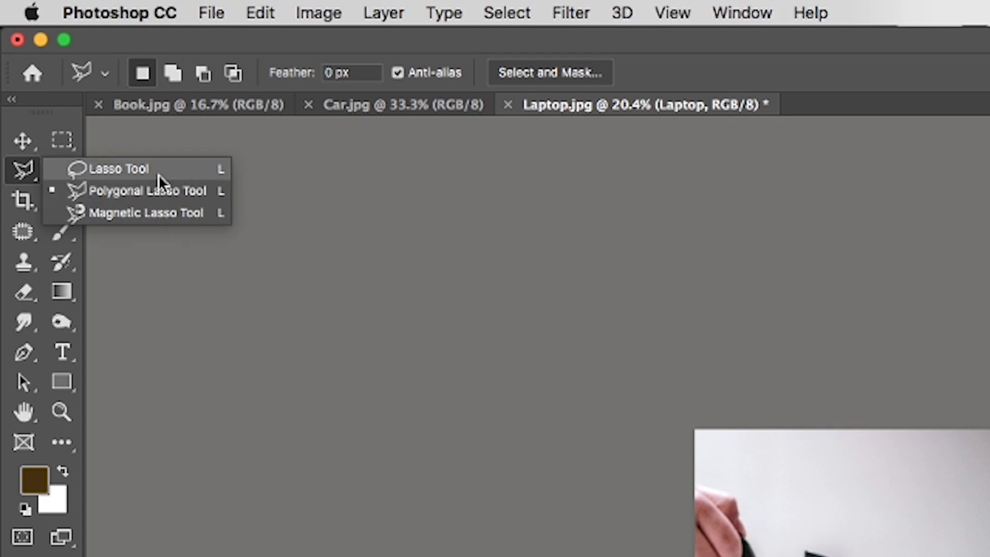
pyautogui.moveTo(97, 172); pyautogui.dragTo(100, 172)
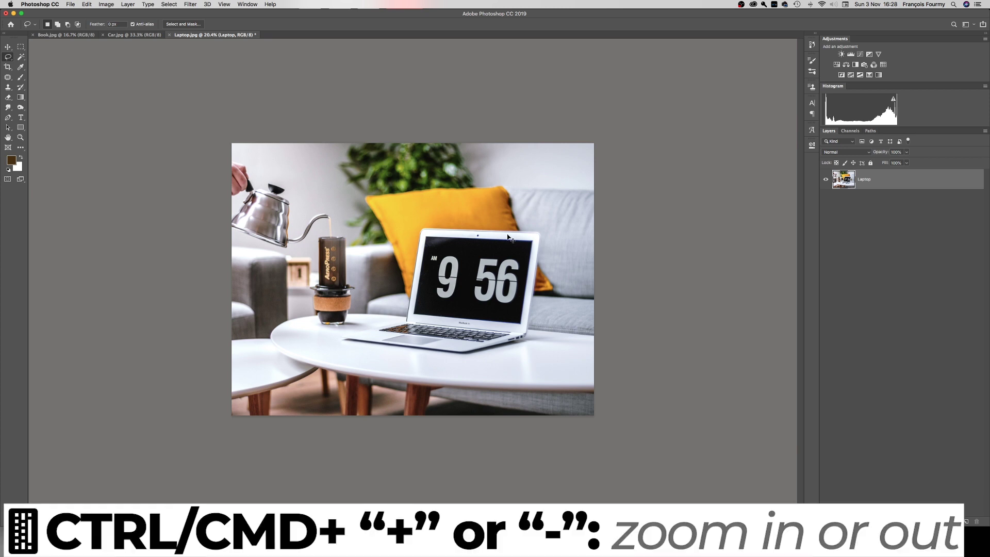
pyautogui.press('super+plus')
pyautogui.press('super+minus')
pyautogui.press('super+plus')
pyautogui.press('super+plus')
pyautogui.press('super+plus')
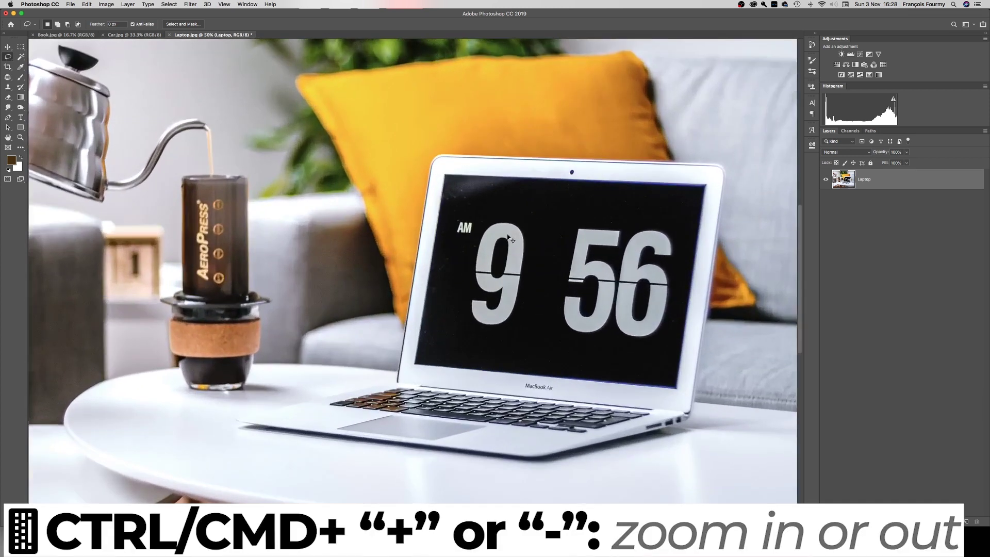
pyautogui.press('super+plus')
pyautogui.scroll(-5, 489, 259)
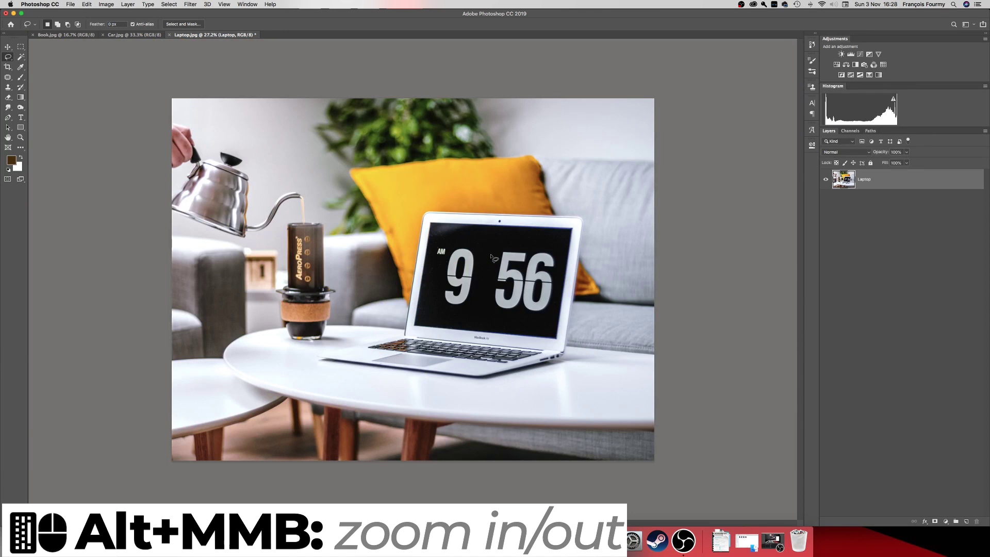
pyautogui.scroll(3, 492, 258)
pyautogui.scroll(-5, 493, 258)
pyautogui.scroll(6, 469, 264)
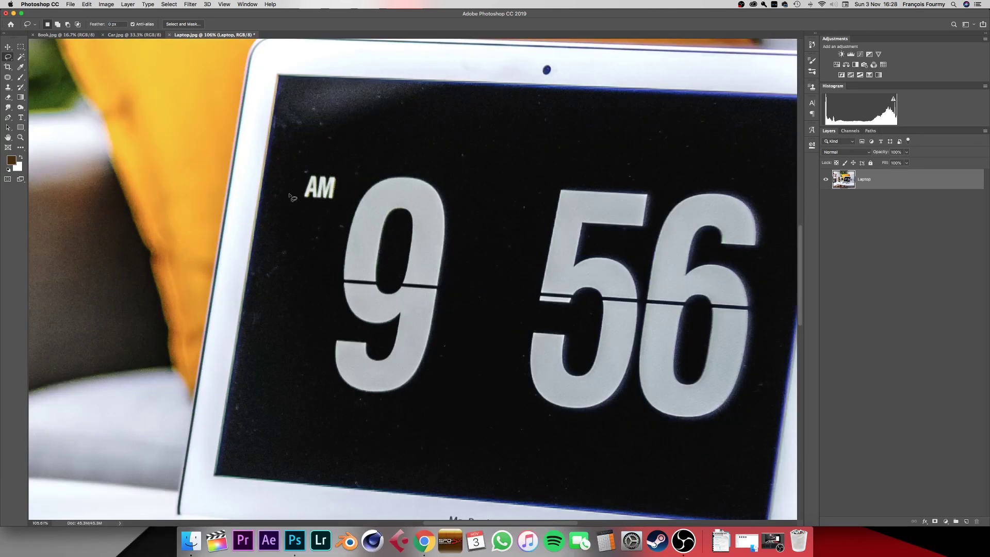
# - Lasso the AM label and Content-Aware fill it away from the laptop screen
pyautogui.moveTo(310, 168)
pyautogui.mouseDown()
pyautogui.moveTo(294, 190)
pyautogui.moveTo(298, 204)
pyautogui.moveTo(333, 210)
pyautogui.moveTo(342, 171)
pyautogui.mouseUp()
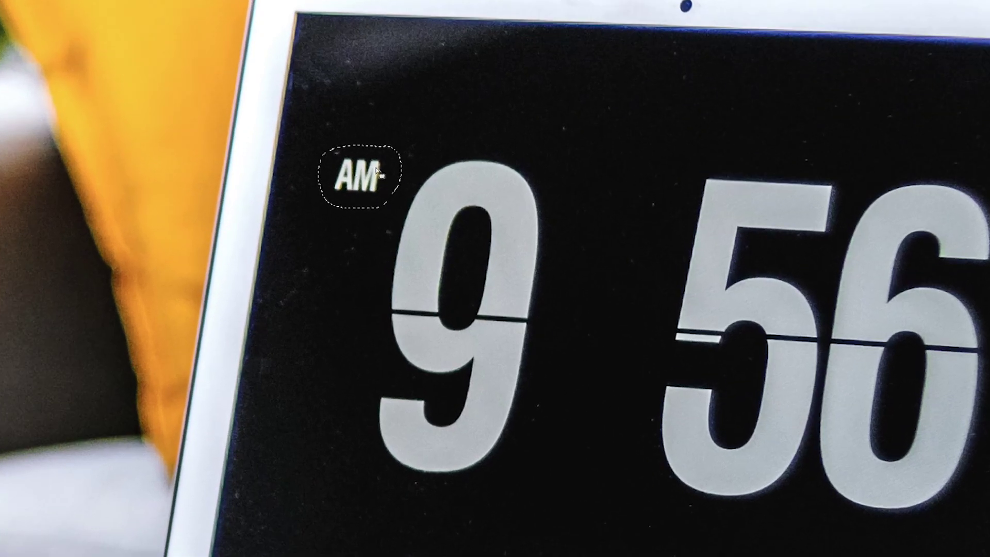
pyautogui.rightClick(377, 168)
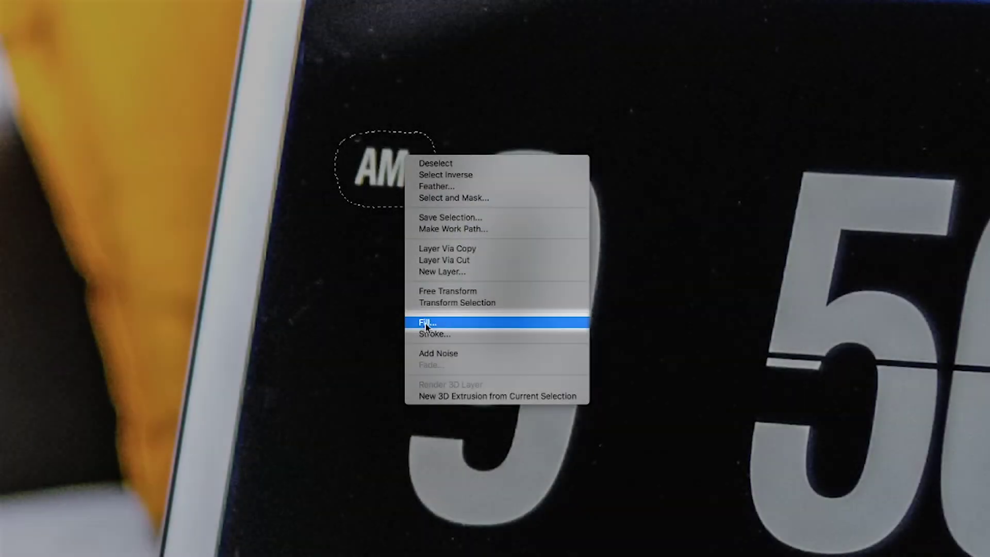
pyautogui.click(426, 323)
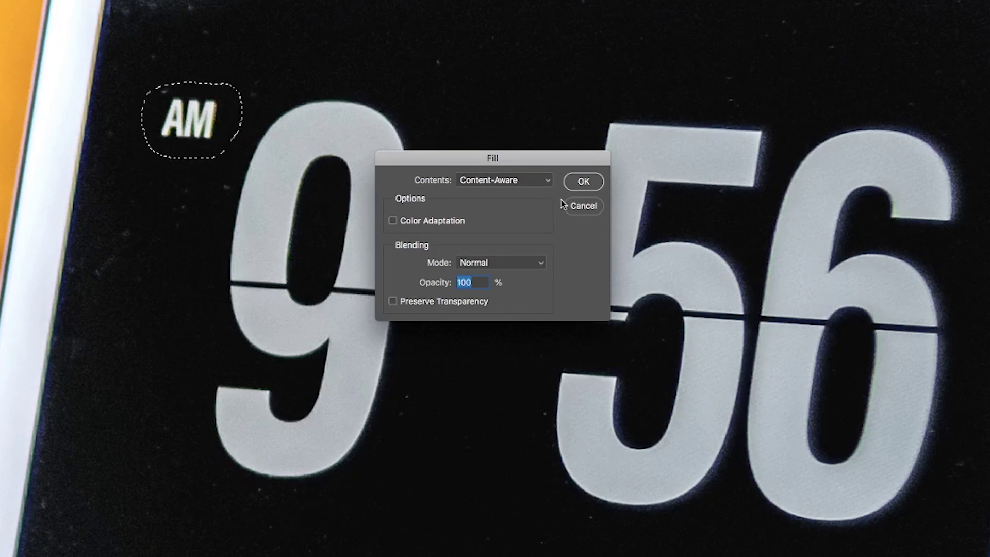
pyautogui.click(536, 182)
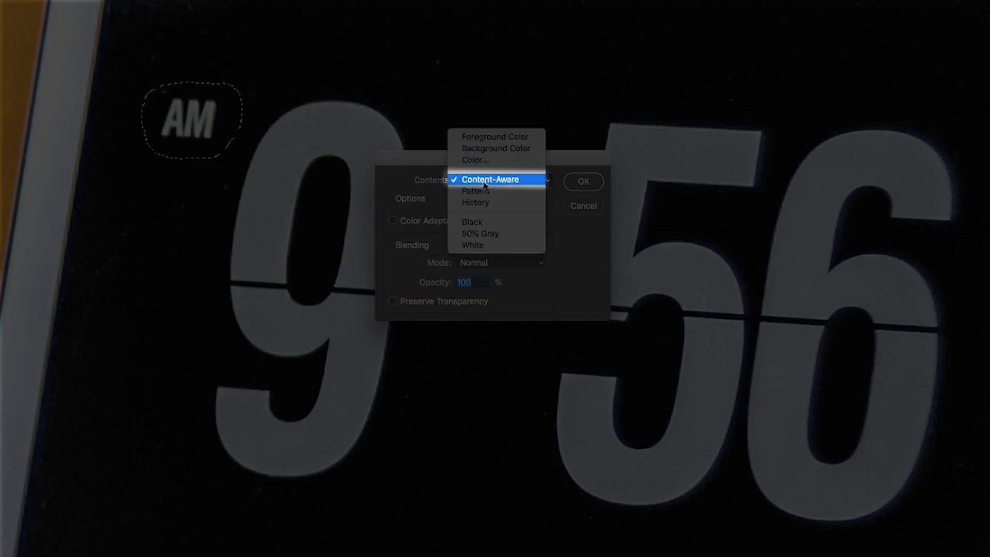
pyautogui.click(511, 180)
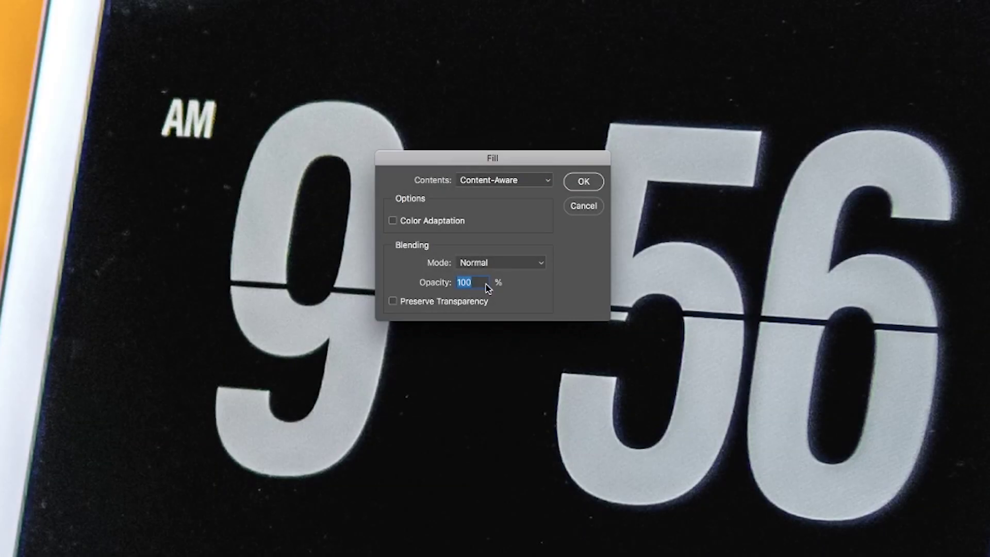
pyautogui.click(583, 181)
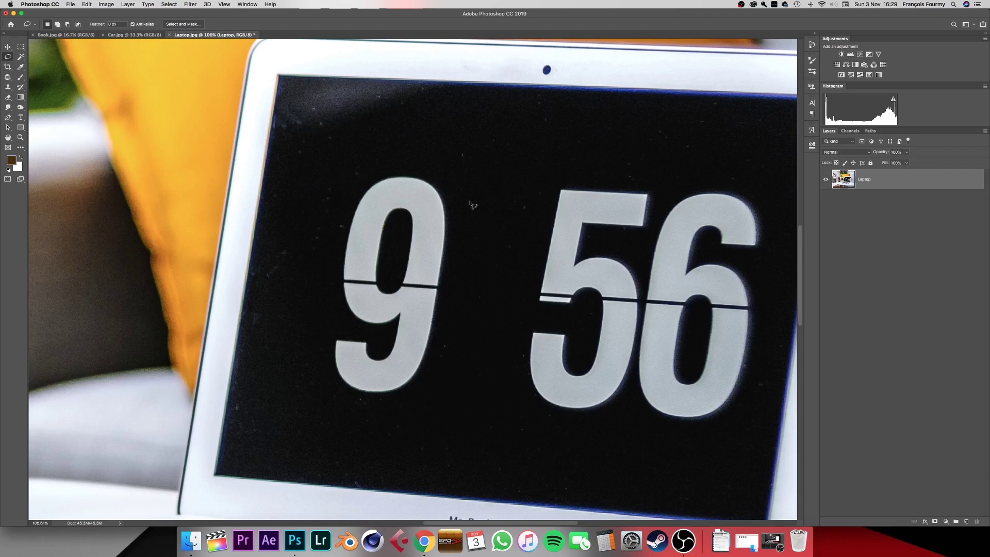
# - Switch to the Polygonal Lasso and trace a closed outline around the big 9
pyautogui.press('super+minus')
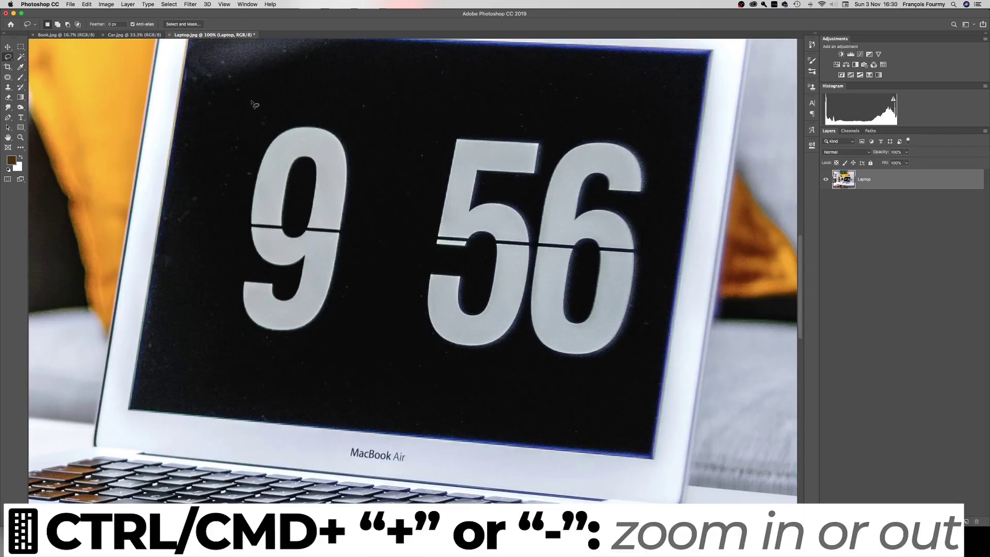
pyautogui.click(12, 60)
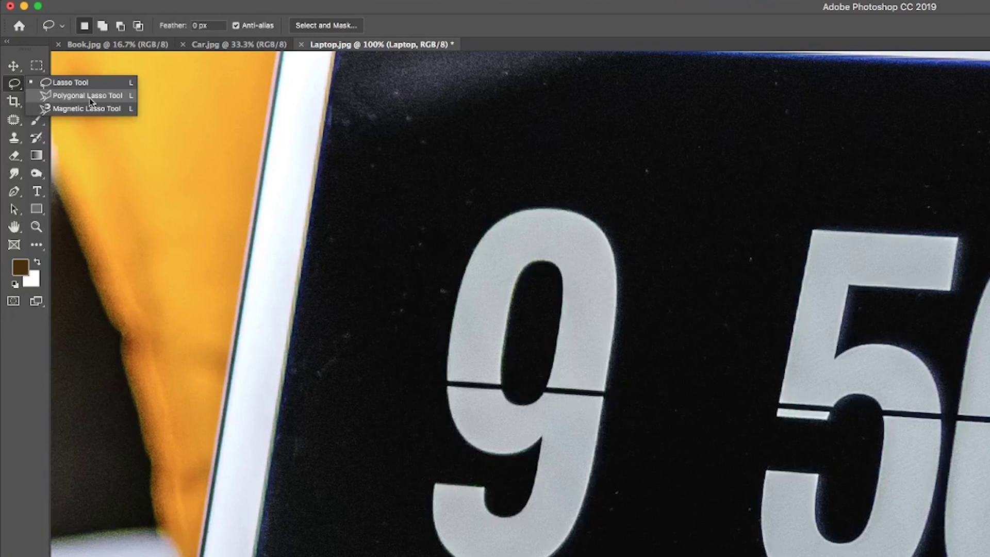
pyautogui.click(91, 100)
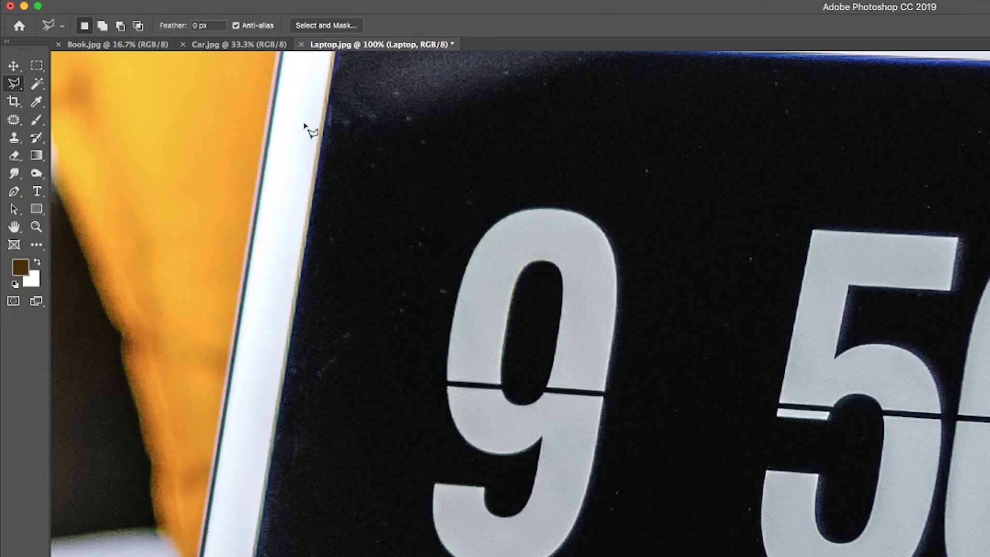
pyautogui.click(504, 183)
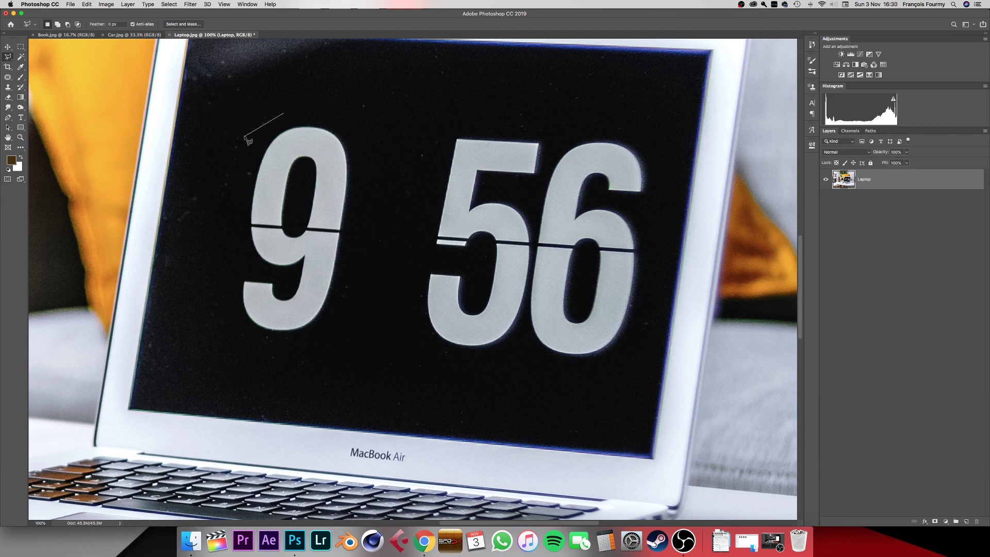
pyautogui.click(235, 188)
pyautogui.click(240, 232)
pyautogui.click(223, 297)
pyautogui.click(245, 333)
pyautogui.click(309, 345)
pyautogui.click(350, 317)
pyautogui.click(368, 264)
pyautogui.click(372, 252)
pyautogui.click(365, 141)
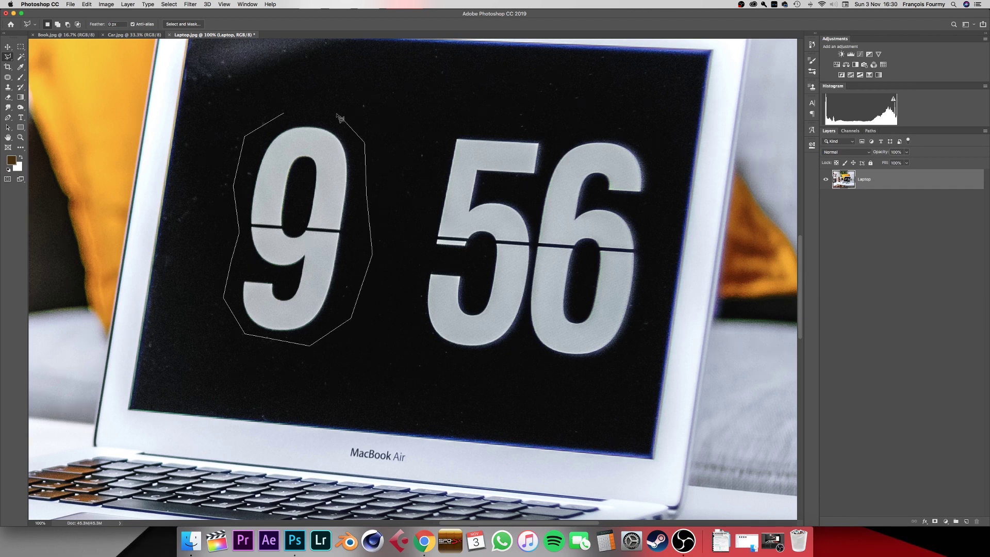
pyautogui.click(337, 112)
pyautogui.click(312, 111)
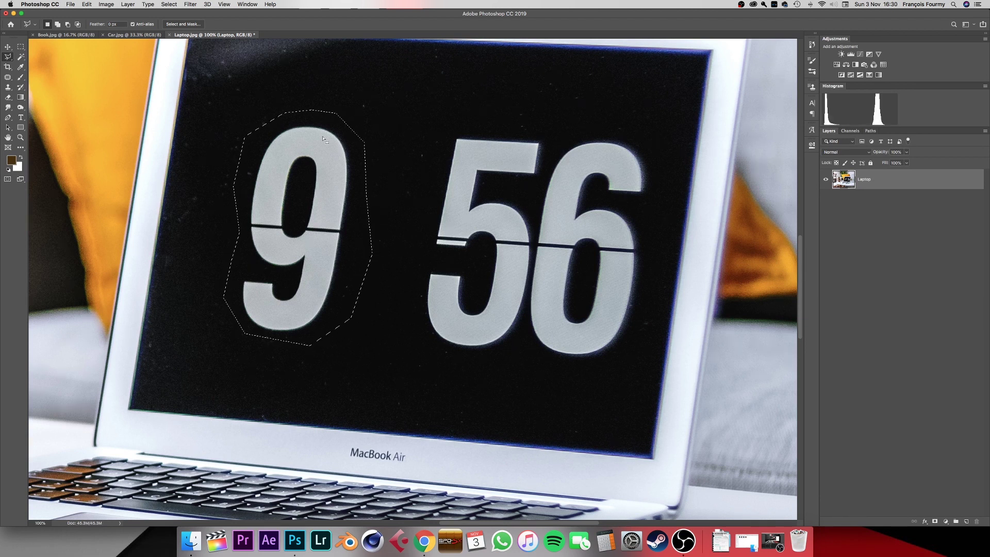
# - Content-Aware fill the selection to erase most of the 9
pyautogui.rightClick(310, 172)
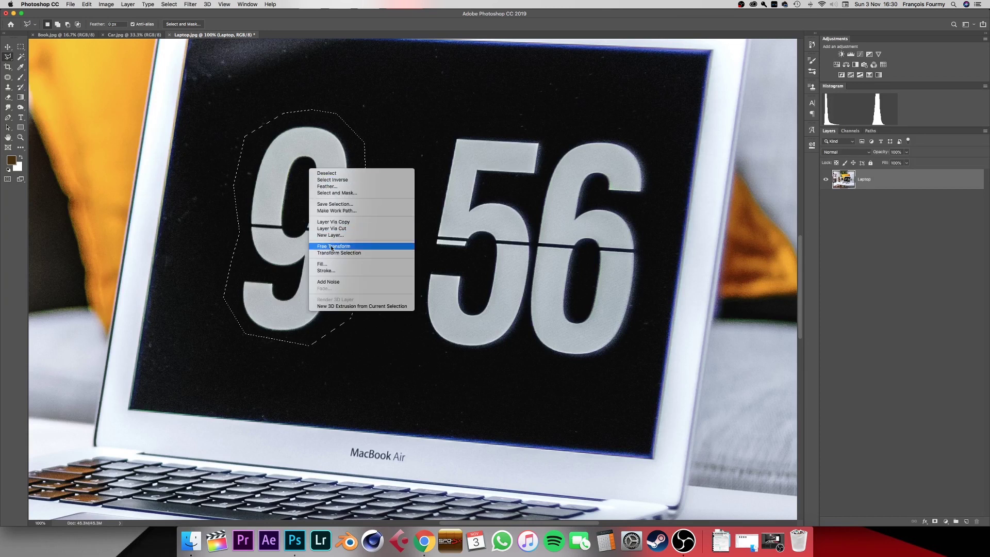
pyautogui.click(325, 264)
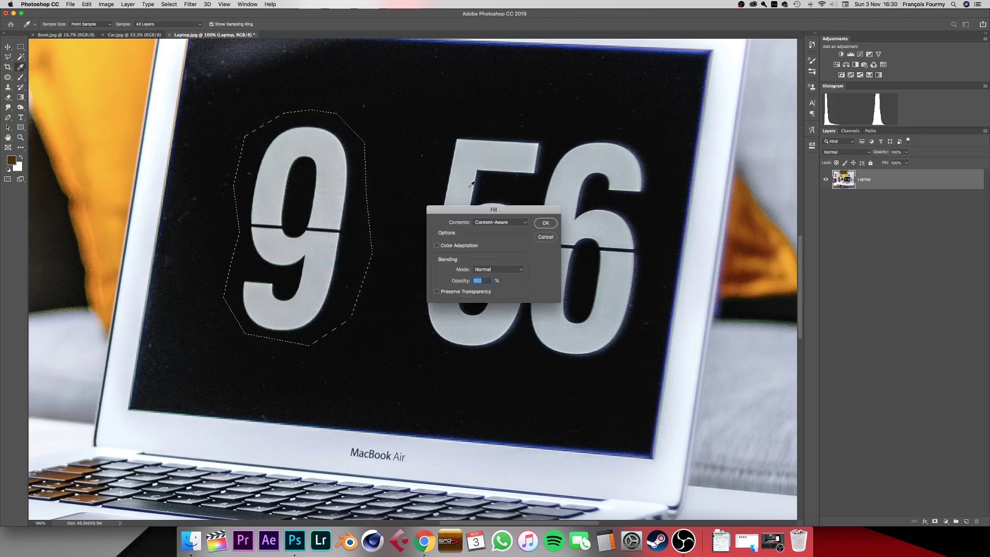
pyautogui.click(495, 222)
pyautogui.click(533, 249)
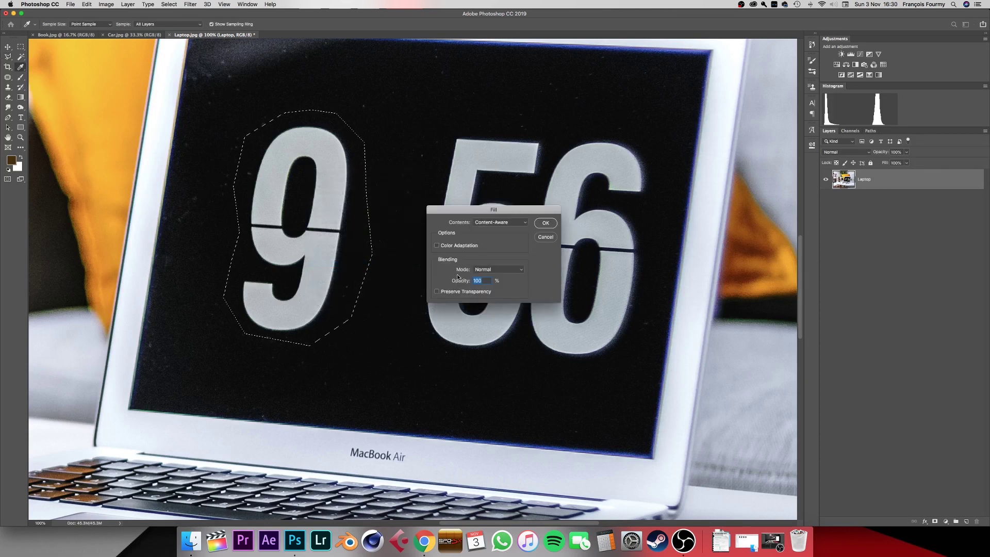
pyautogui.click(554, 225)
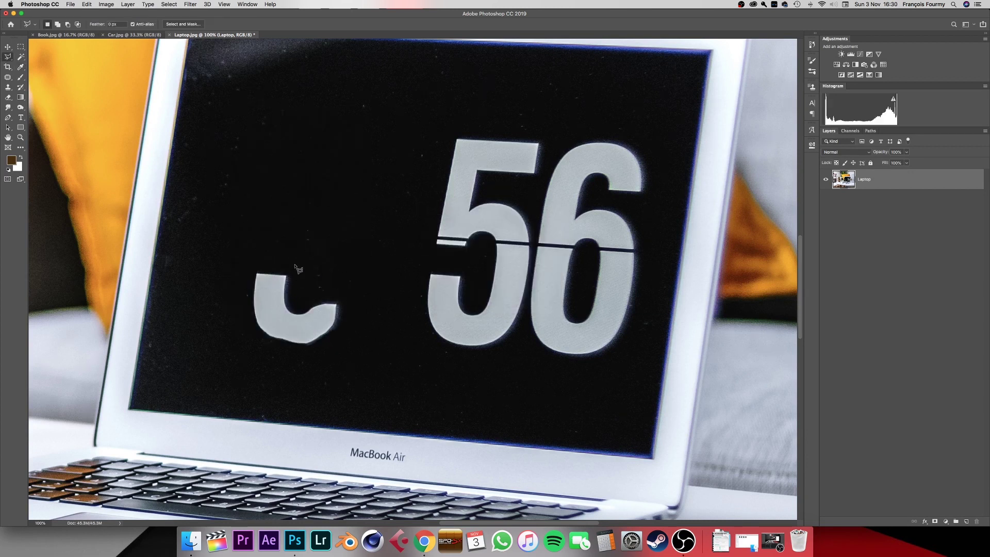
# - Lasso the leftover fragment of the 9, Content-Aware fill it, and start outlining the 56
pyautogui.moveTo(293, 268)
pyautogui.mouseDown()
pyautogui.moveTo(268, 266)
pyautogui.moveTo(248, 284)
pyautogui.moveTo(242, 311)
pyautogui.moveTo(256, 343)
pyautogui.moveTo(356, 350)
pyautogui.moveTo(353, 309)
pyautogui.moveTo(305, 277)
pyautogui.mouseUp()
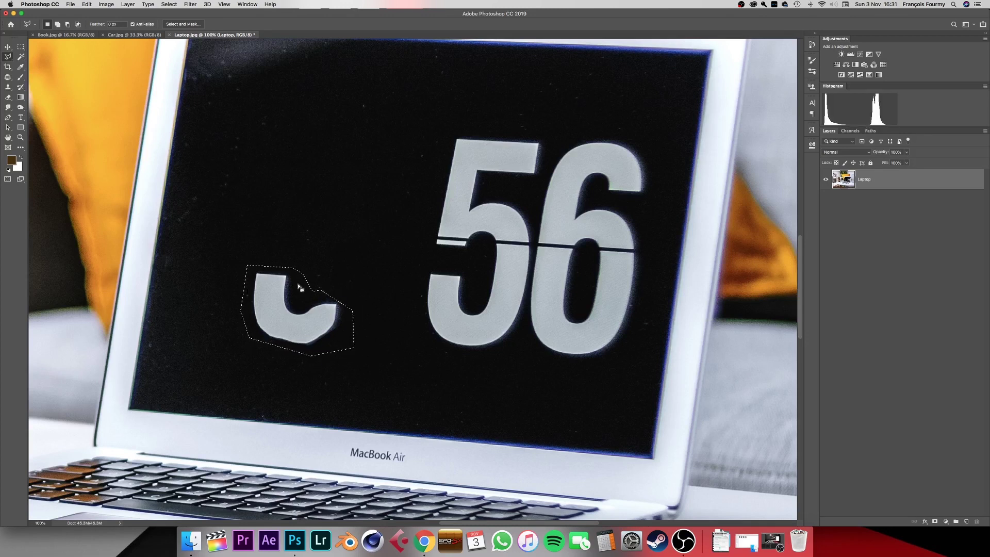
pyautogui.rightClick(294, 300)
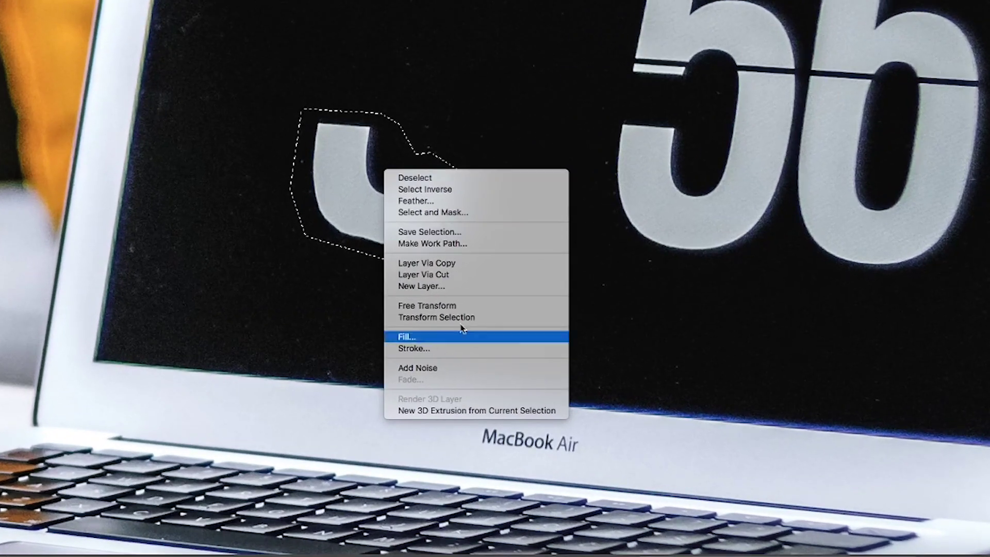
pyautogui.click(462, 335)
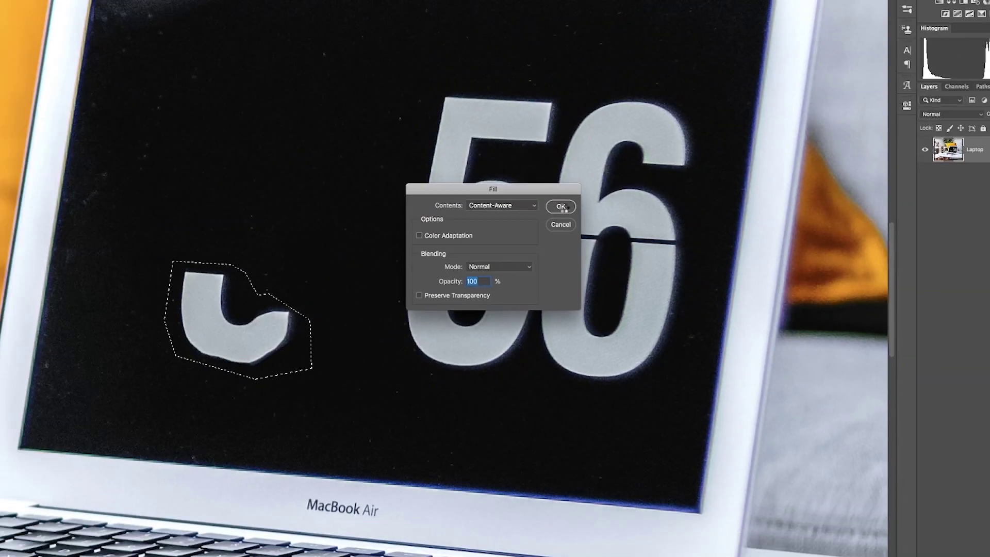
pyautogui.click(625, 150)
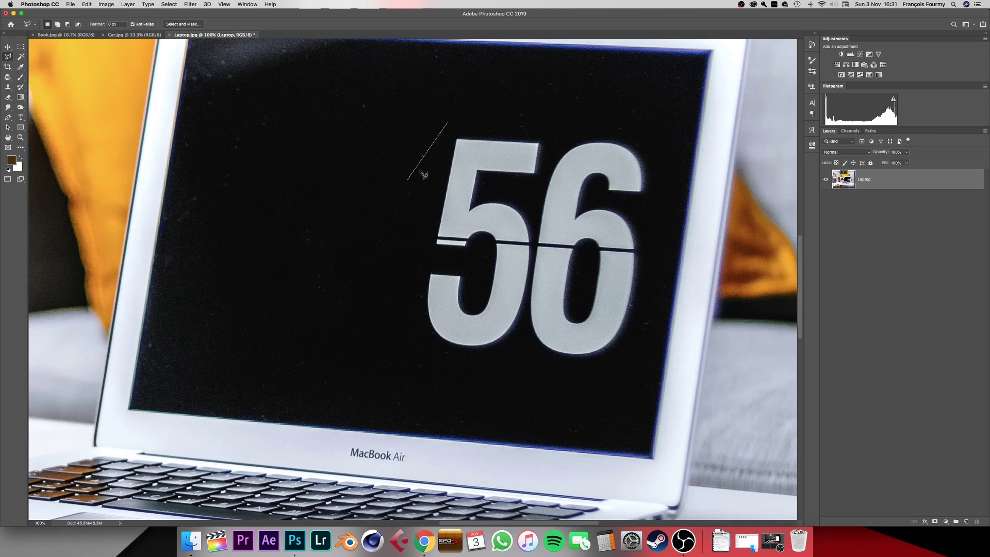
pyautogui.click(418, 229)
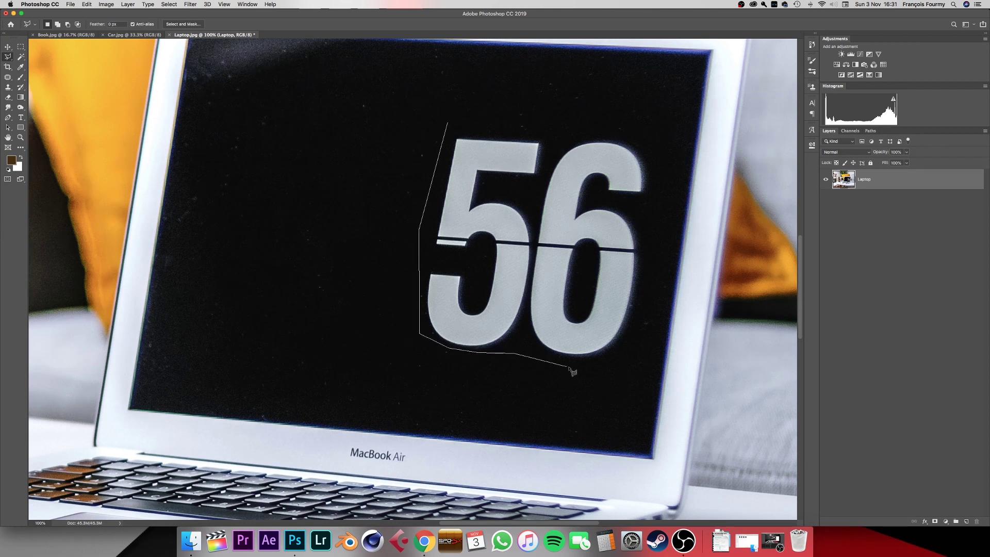
# - Close the polygon outline around the 56 and Content-Aware fill it to blank the screen
pyautogui.click(655, 257)
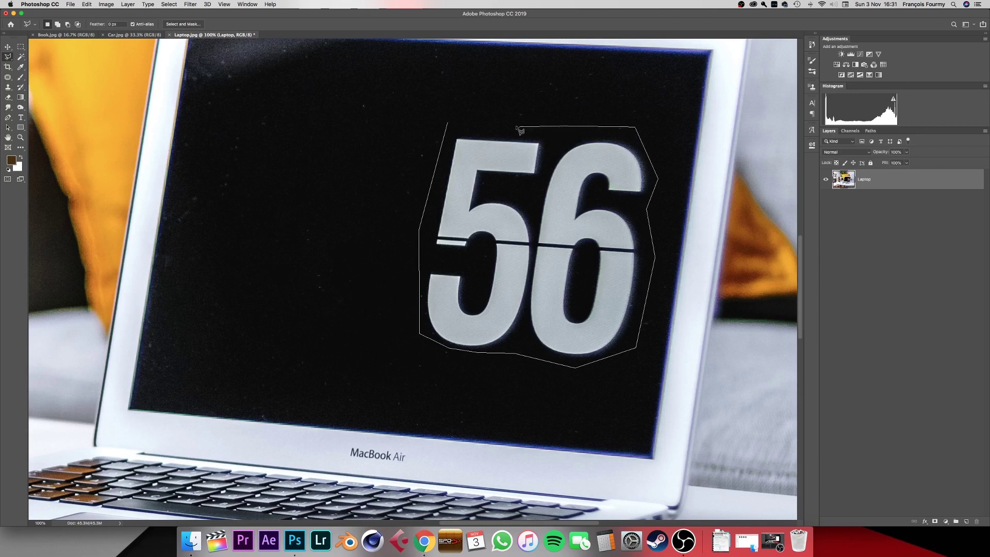
pyautogui.click(458, 124)
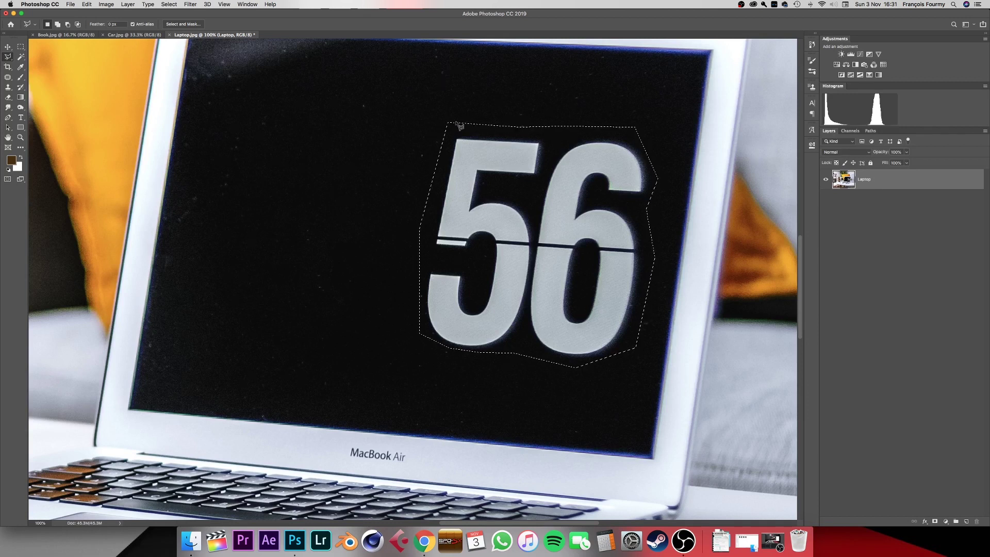
pyautogui.rightClick(513, 160)
pyautogui.click(526, 254)
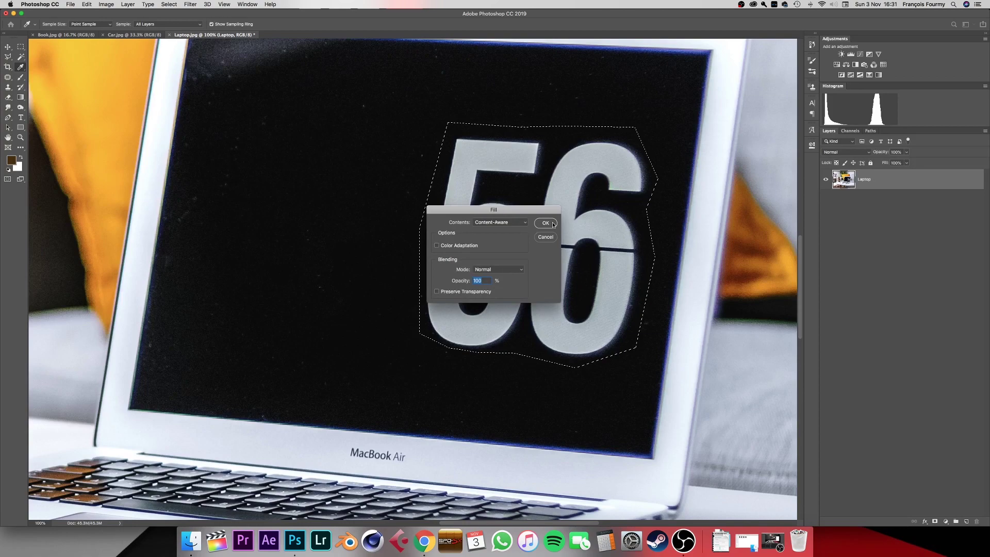
pyautogui.click(547, 223)
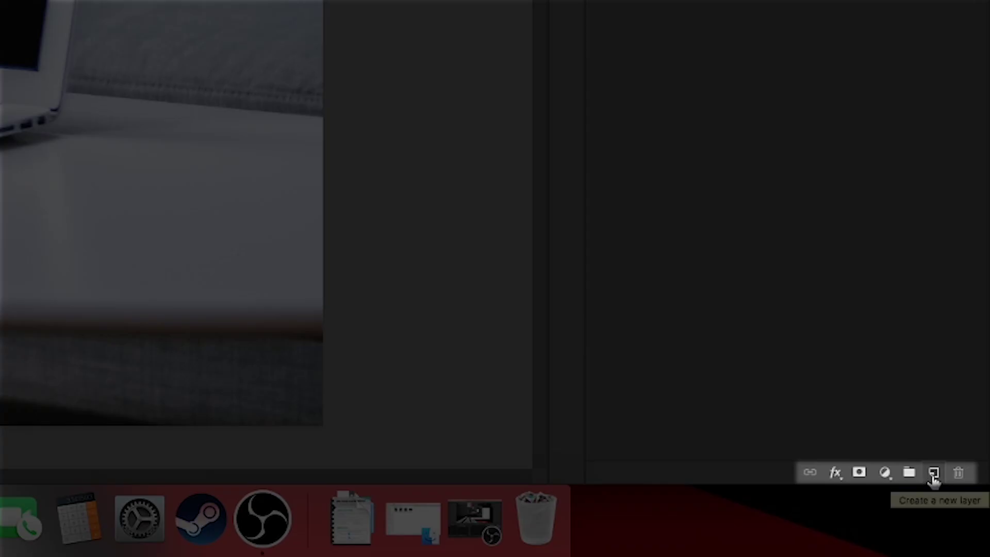
# - Add a new empty layer and draw a Horizontal Type text box over the laptop screen
pyautogui.click(933, 473)
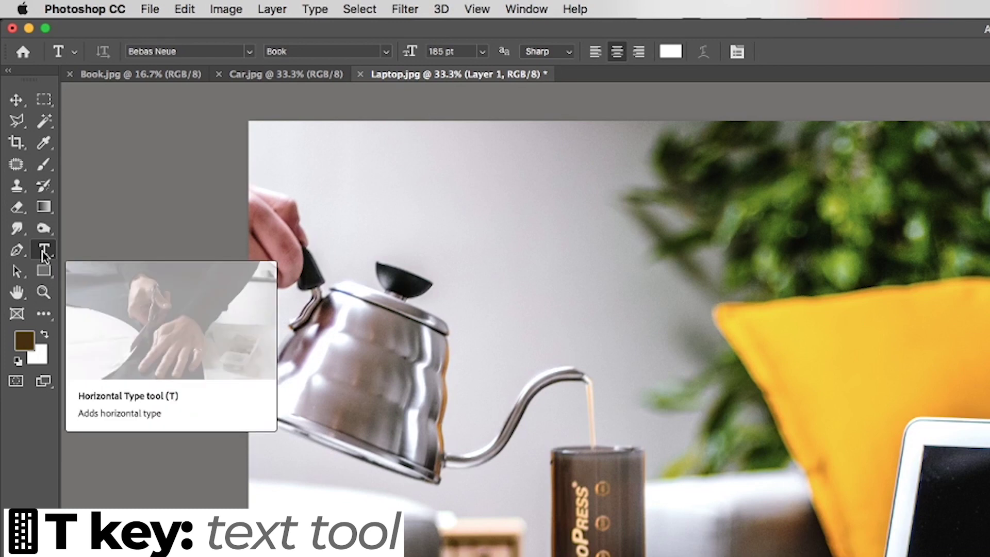
pyautogui.click(43, 252)
pyautogui.click(131, 248)
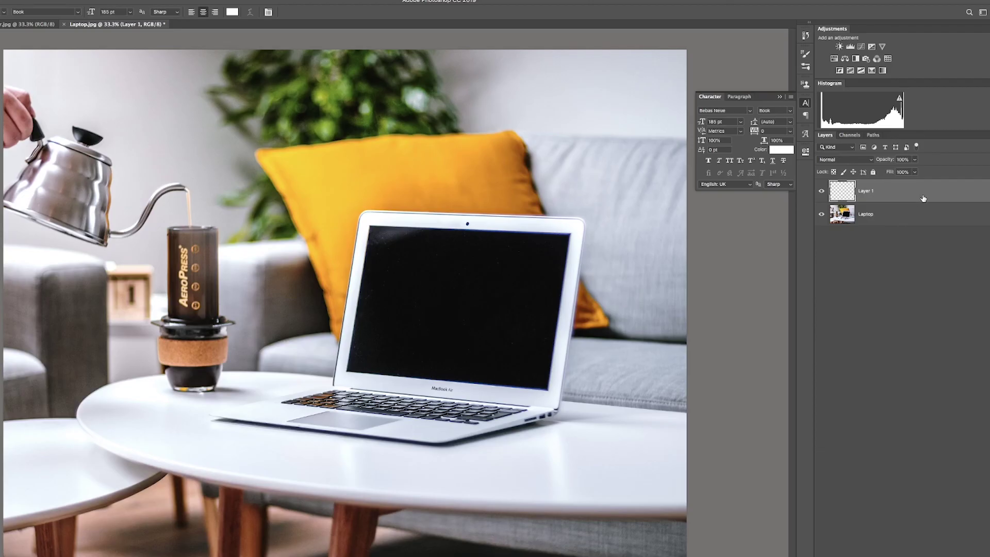
pyautogui.click(261, 227)
pyautogui.moveTo(261, 228); pyautogui.dragTo(519, 390)
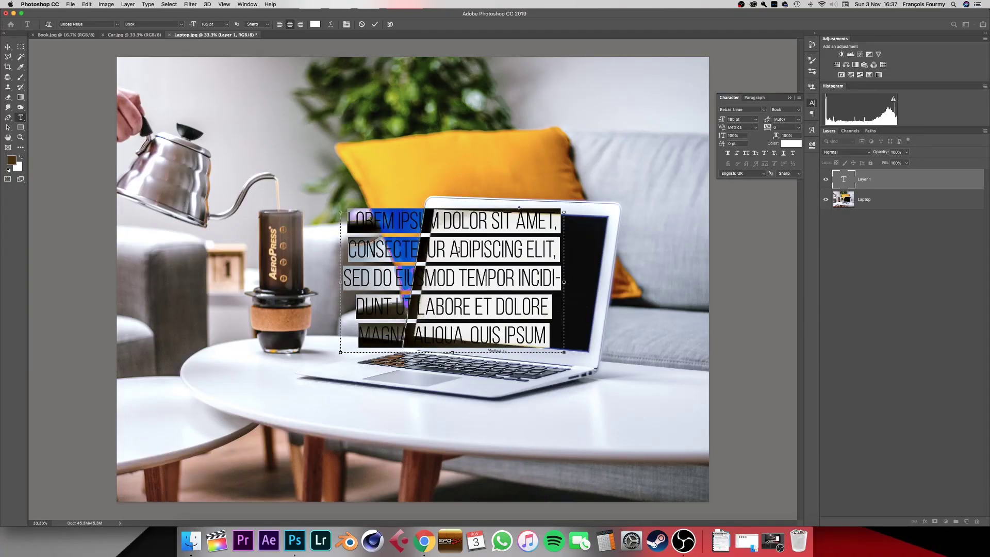
# - Replace the placeholder with 'AM 9:56' and move the text to the screen's centre
pyautogui.press('BackSpace')
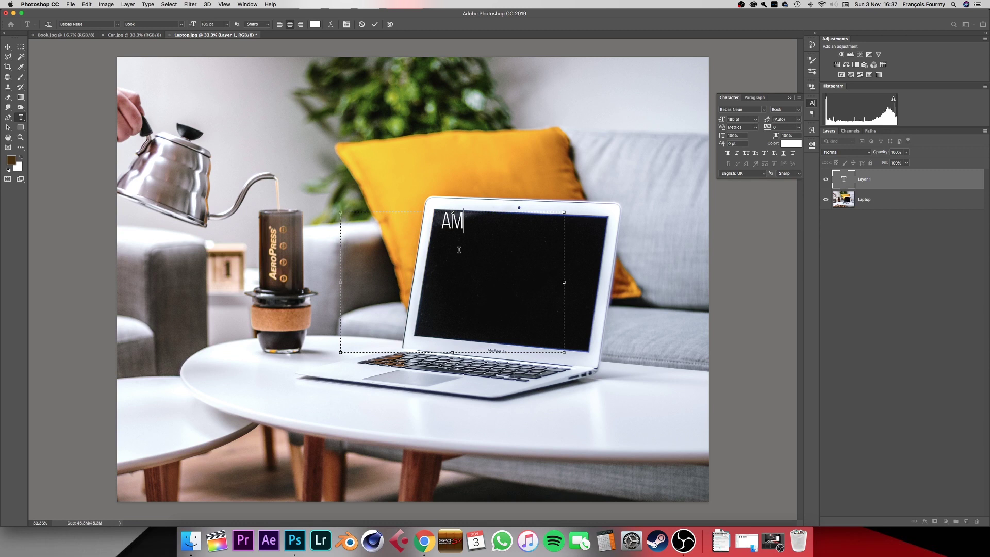
pyautogui.write('AM 9:56')
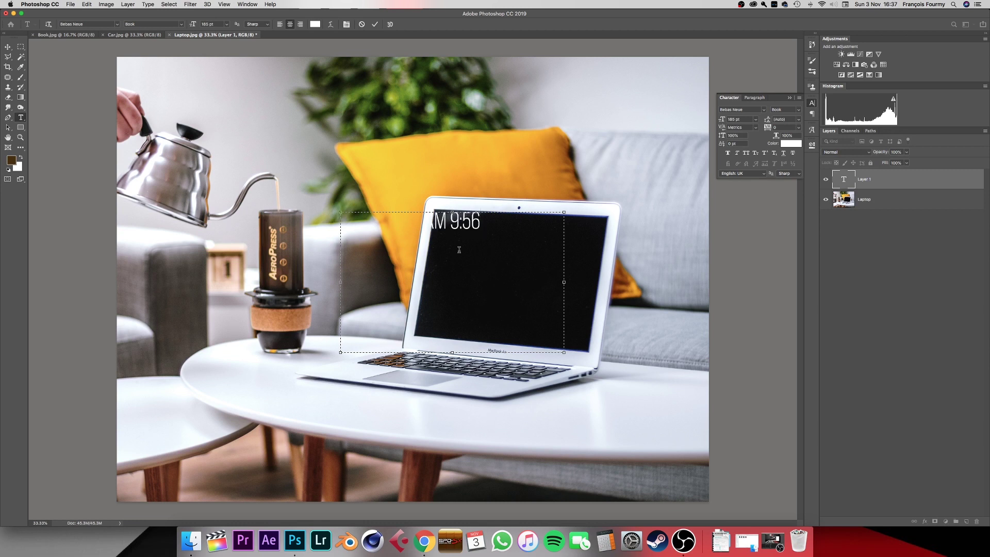
pyautogui.press('Escape')
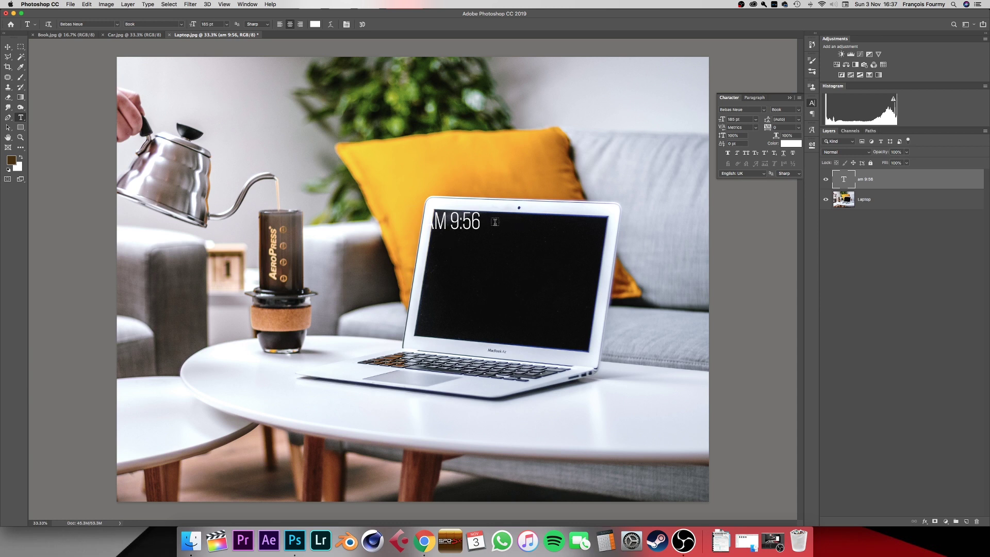
pyautogui.press('v')
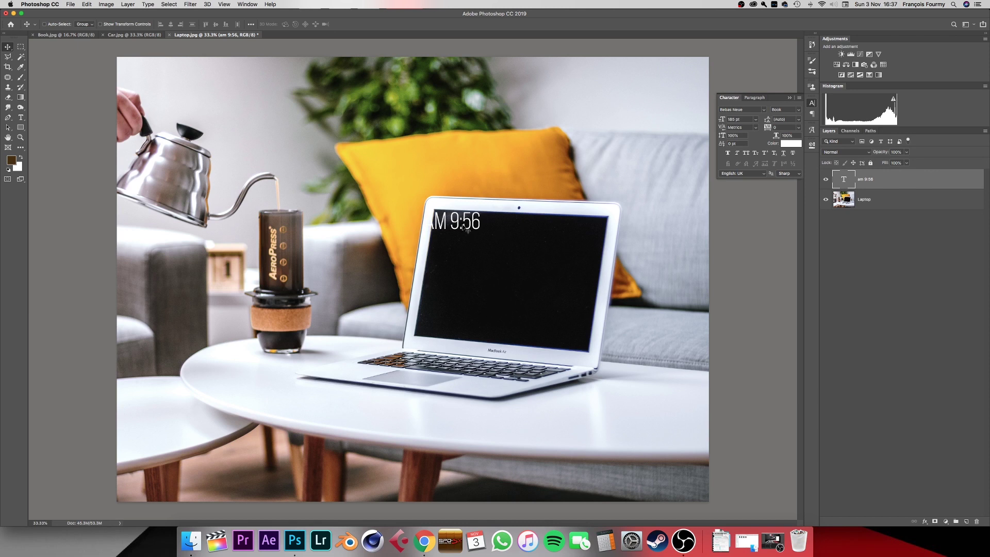
pyautogui.moveTo(467, 227); pyautogui.dragTo(540, 294)
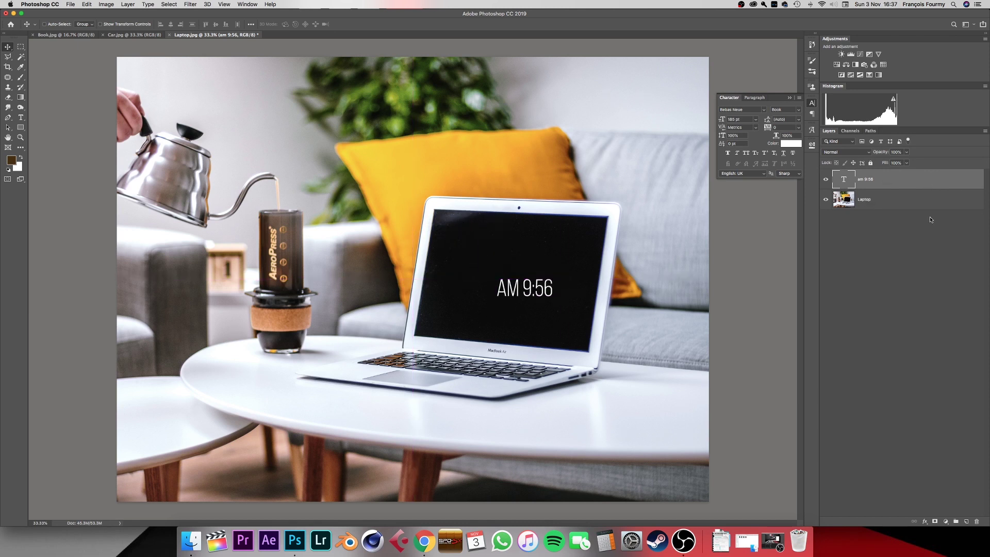
# - Select and nudge the Laptop layer, then bring up the Character panel from the Window menu
pyautogui.click(896, 205)
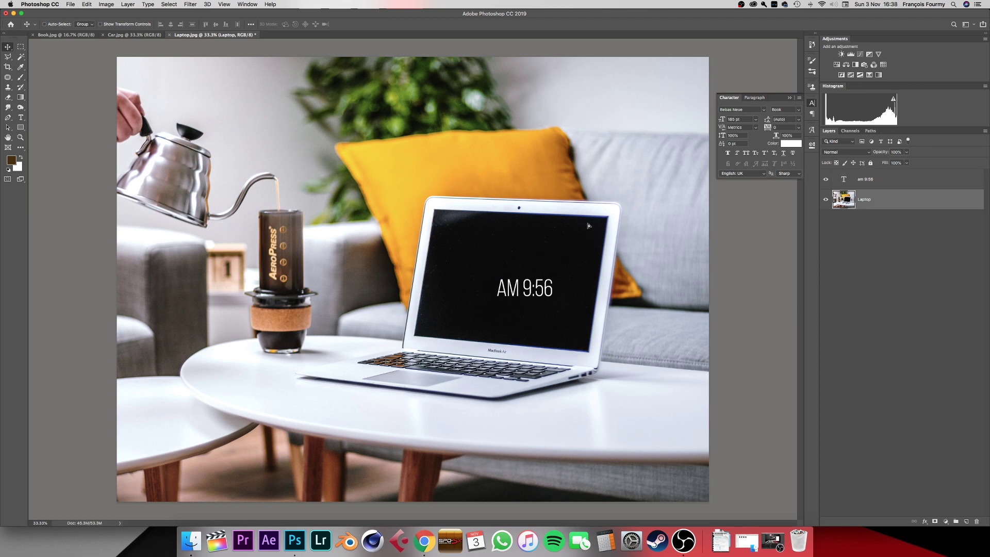
pyautogui.moveTo(588, 226); pyautogui.dragTo(589, 287)
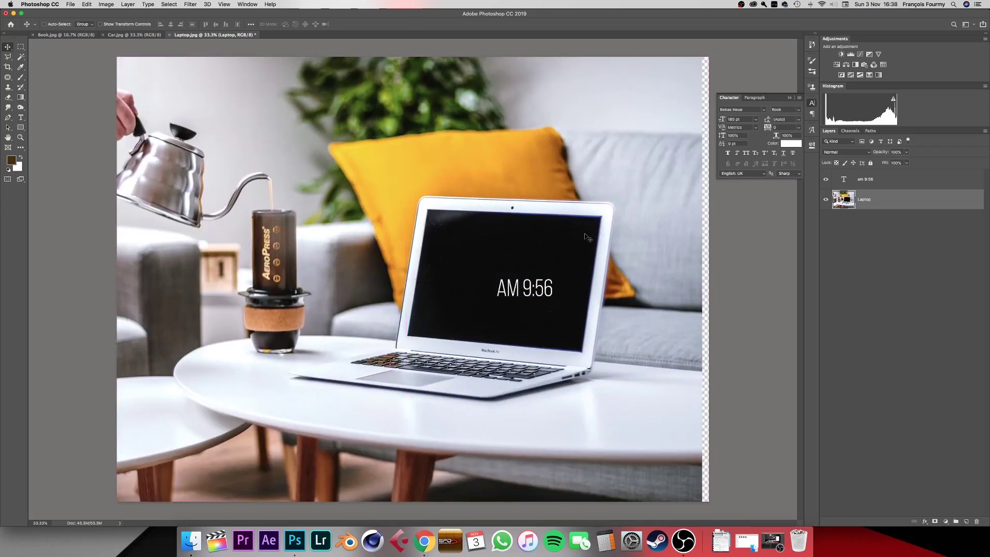
pyautogui.moveTo(482, 246); pyautogui.dragTo(587, 248)
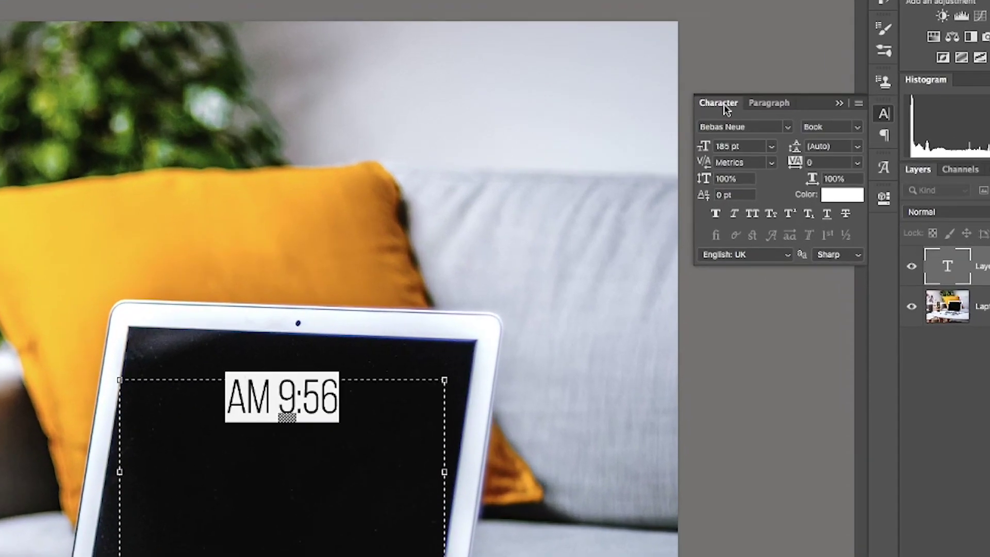
pyautogui.click(731, 98)
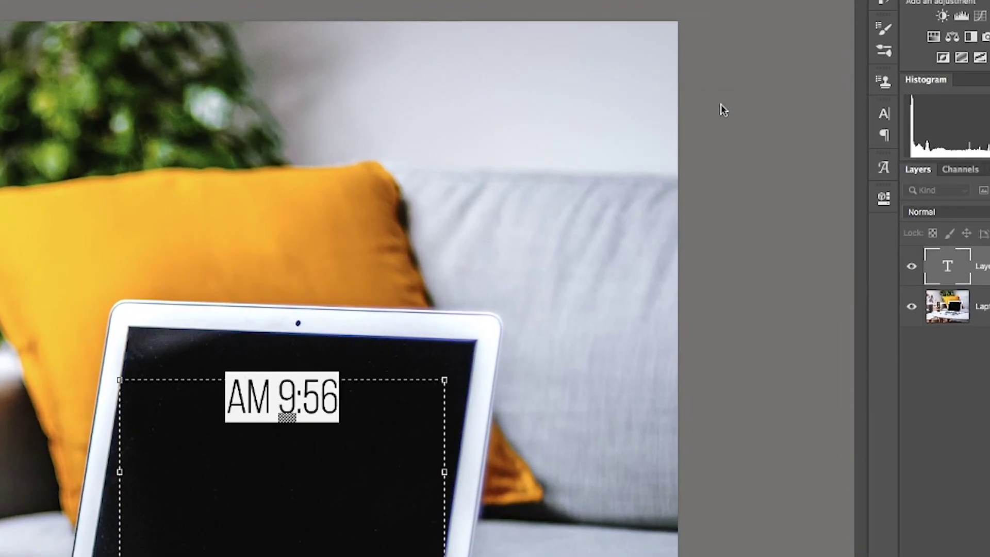
pyautogui.click(884, 114)
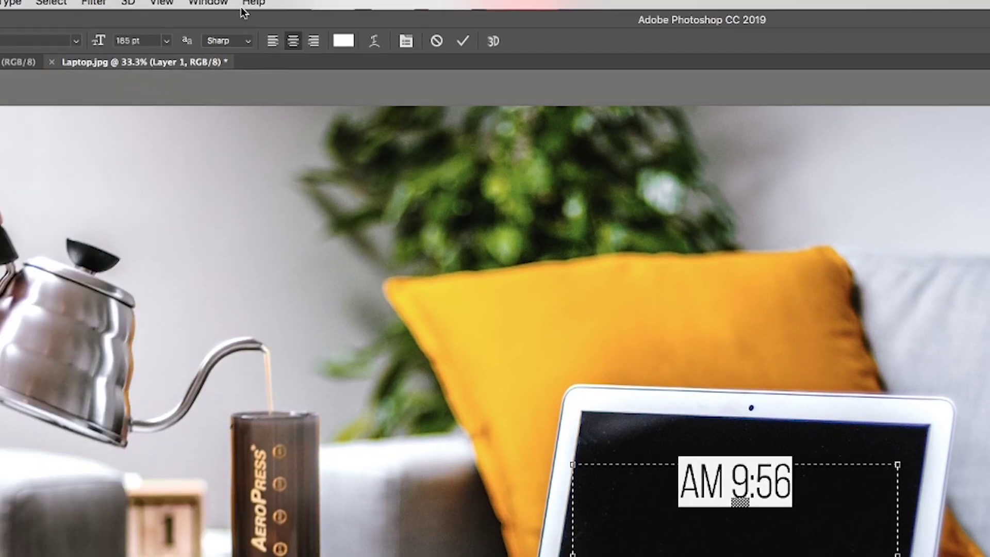
pyautogui.click(207, 6)
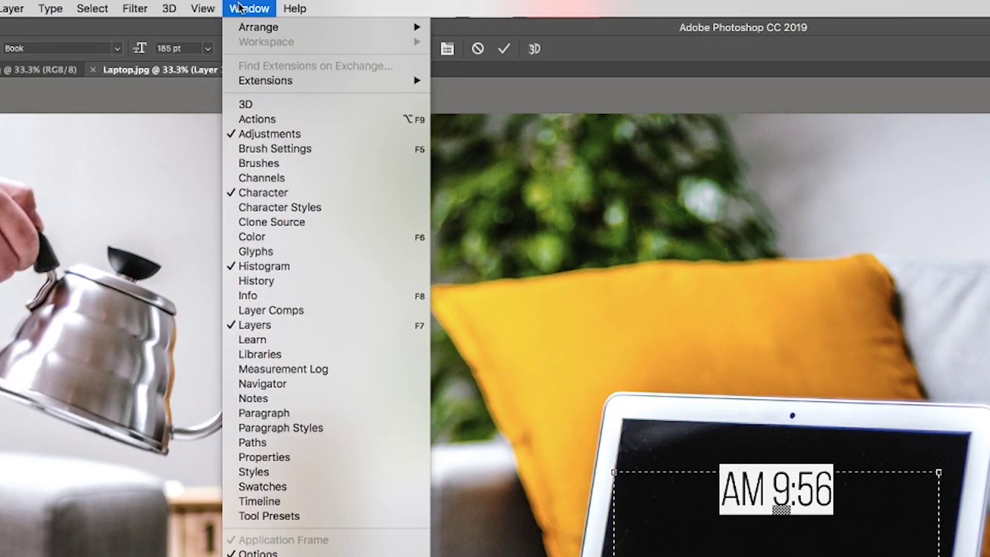
pyautogui.click(274, 193)
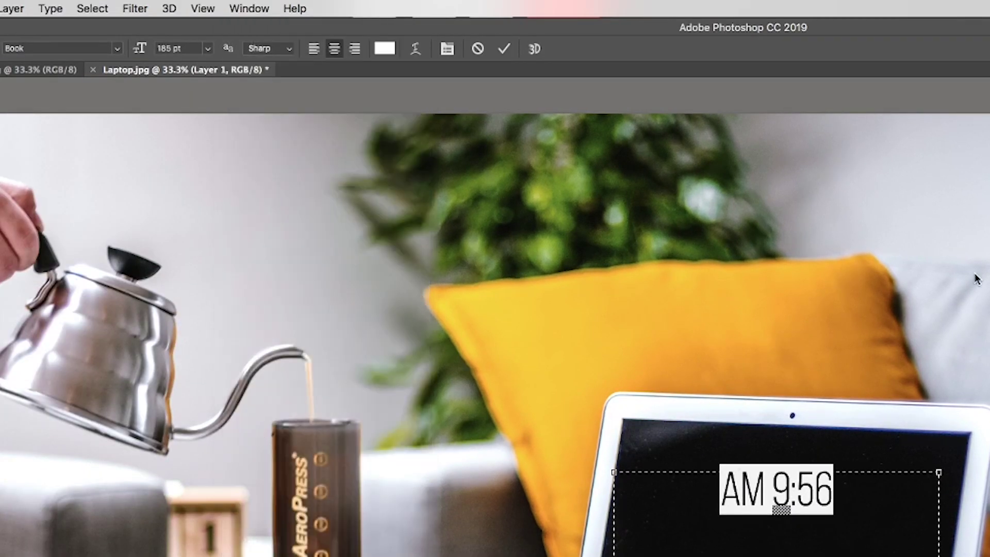
pyautogui.click(989, 207)
# - Set the clock text to 265 pt and its tracking to 0 after briefly trying 50
pyautogui.click(989, 239)
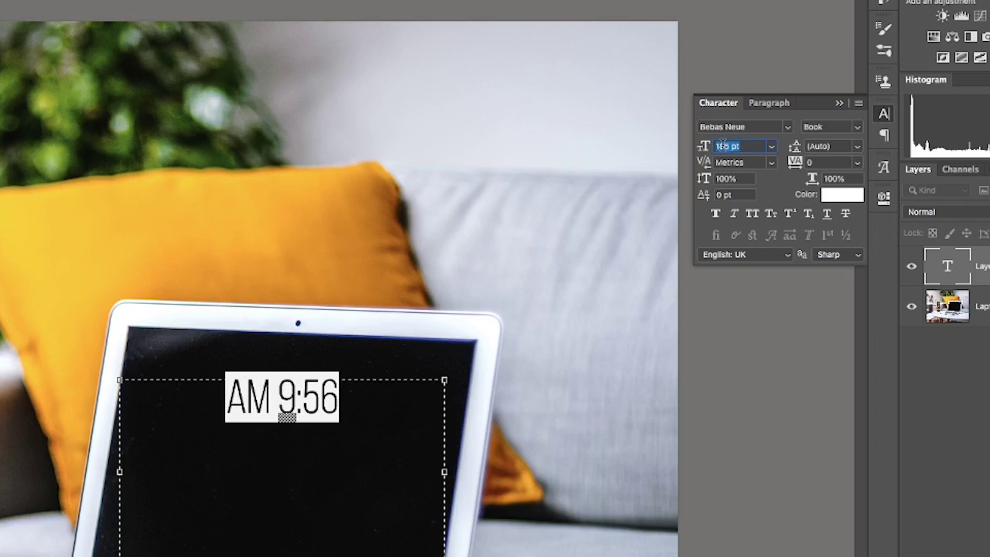
pyautogui.write('265')
pyautogui.press('Return')
pyautogui.click(853, 147)
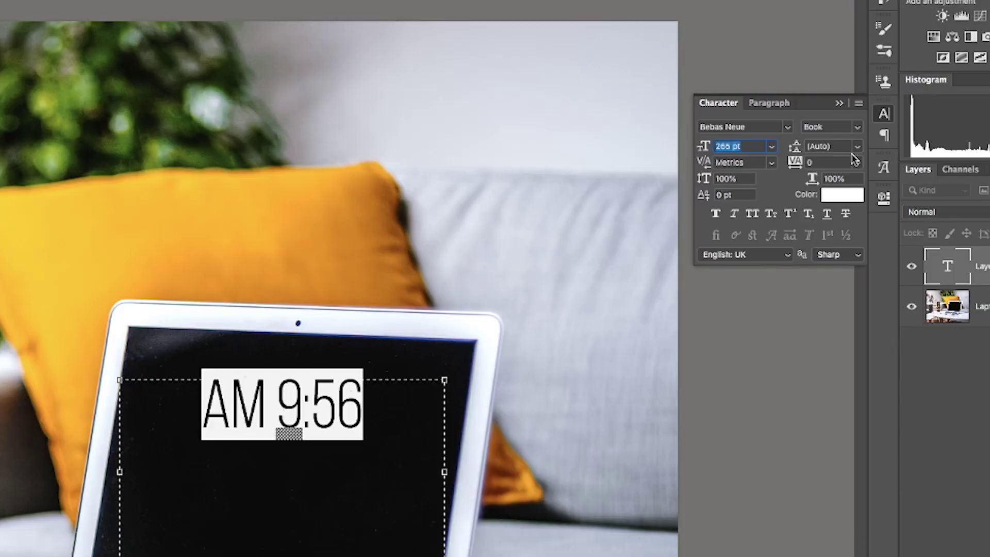
pyautogui.click(852, 161)
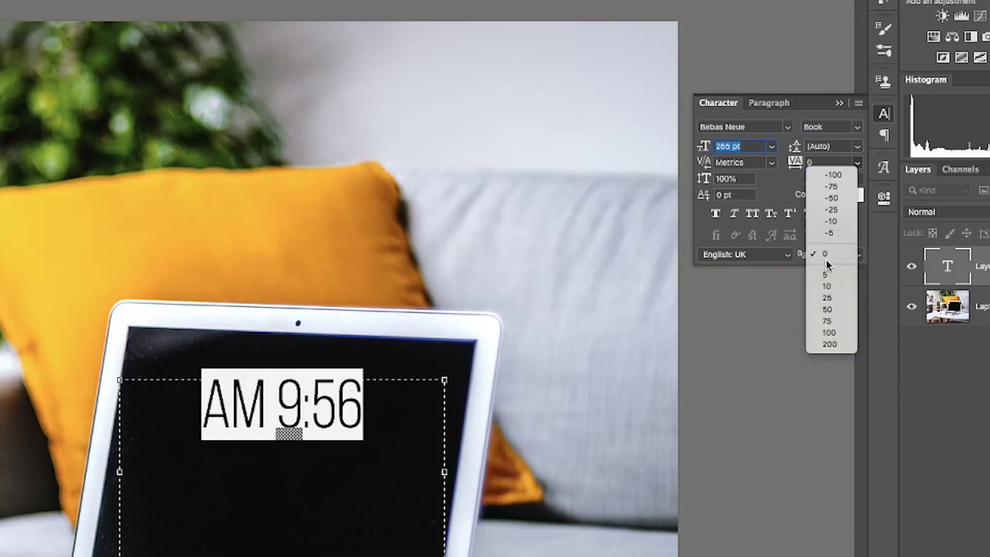
pyautogui.click(827, 309)
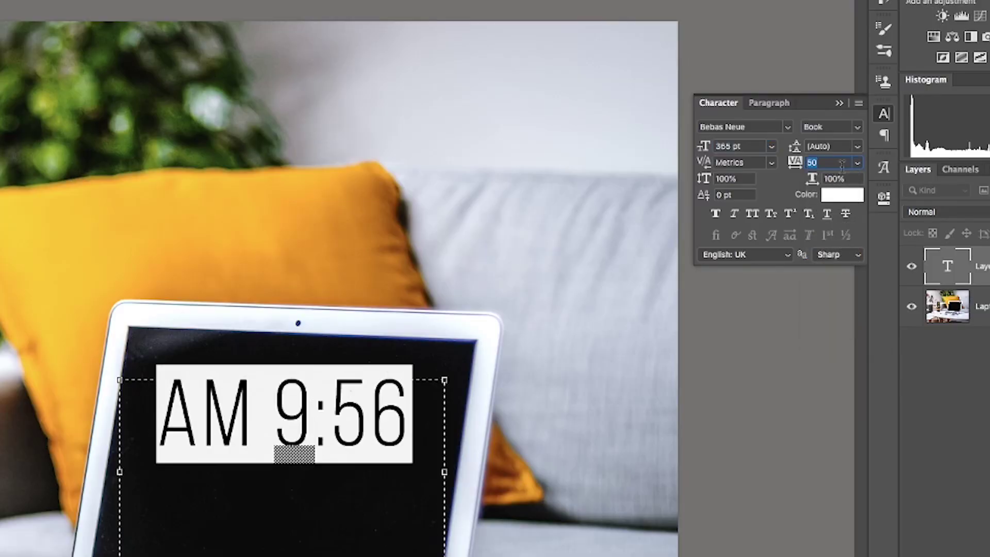
pyautogui.scroll(10, 842, 163)
pyautogui.scroll(-20, 842, 164)
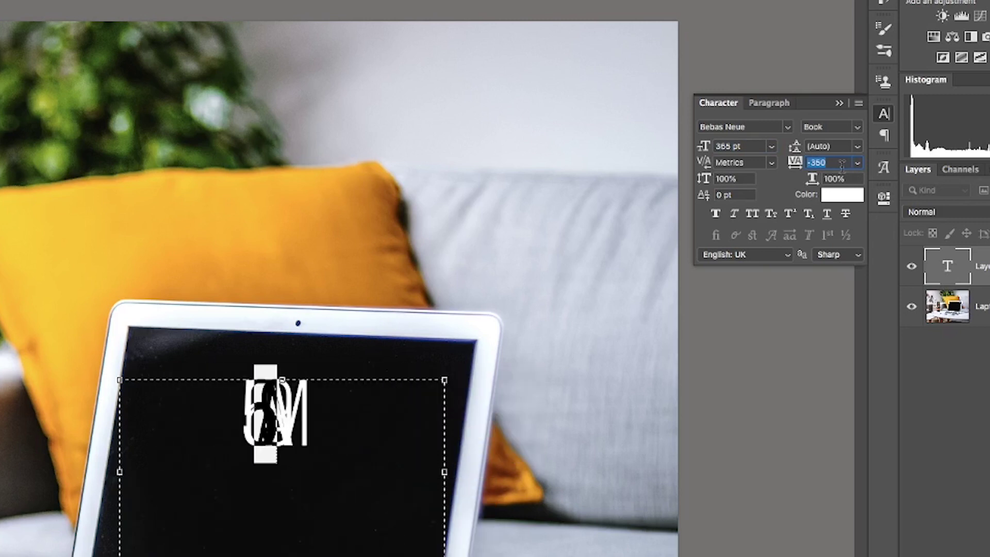
pyautogui.scroll(20, 841, 164)
pyautogui.click(856, 163)
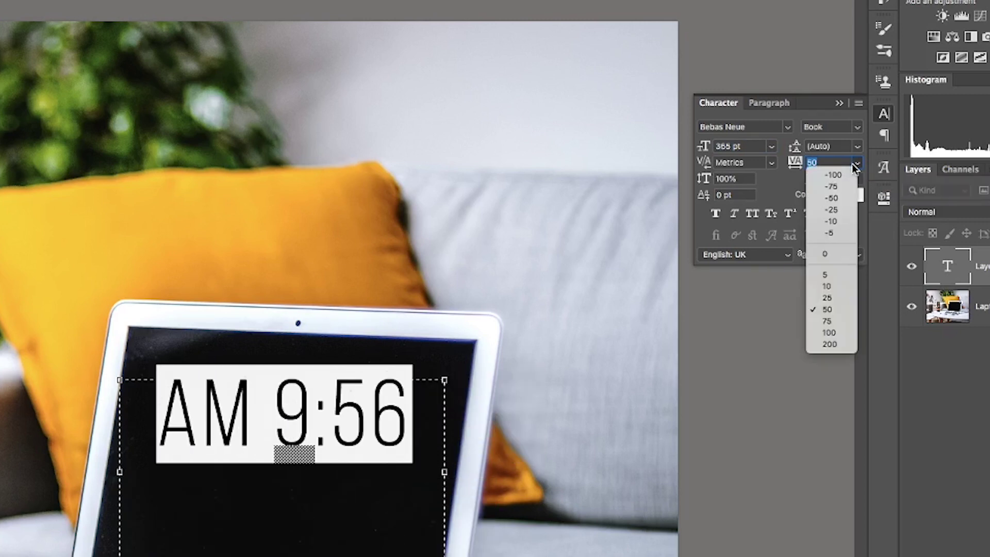
pyautogui.click(825, 254)
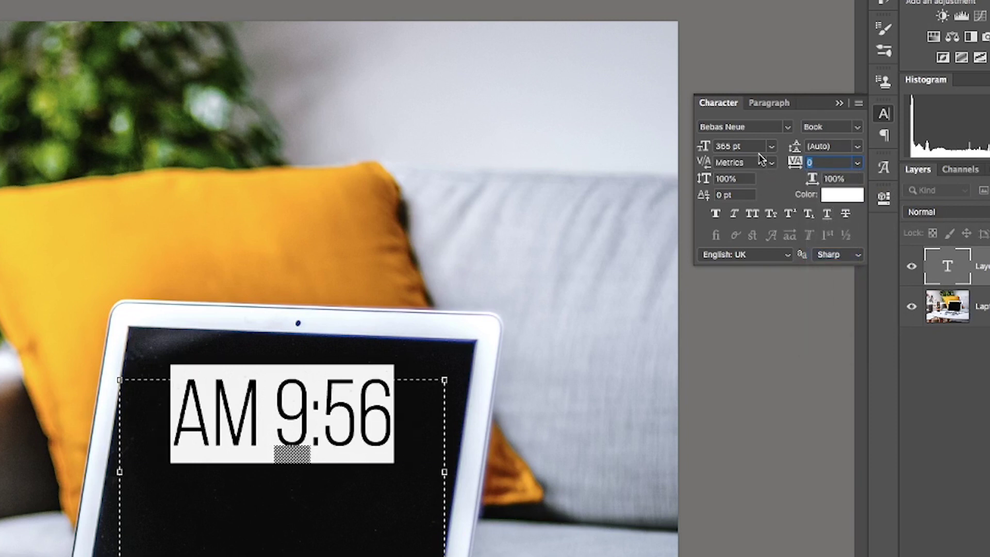
pyautogui.scroll(12, 757, 148)
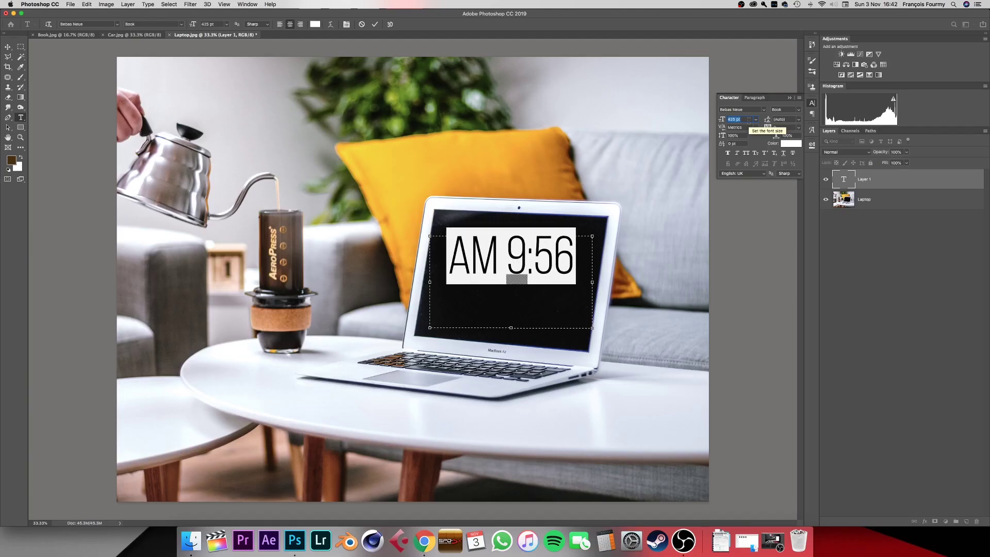
# - Select the letters AM, apply Superscript in the Character panel, and commit the clock text
pyautogui.doubleClick(228, 379)
pyautogui.click(254, 415)
pyautogui.moveTo(252, 413); pyautogui.dragTo(131, 417)
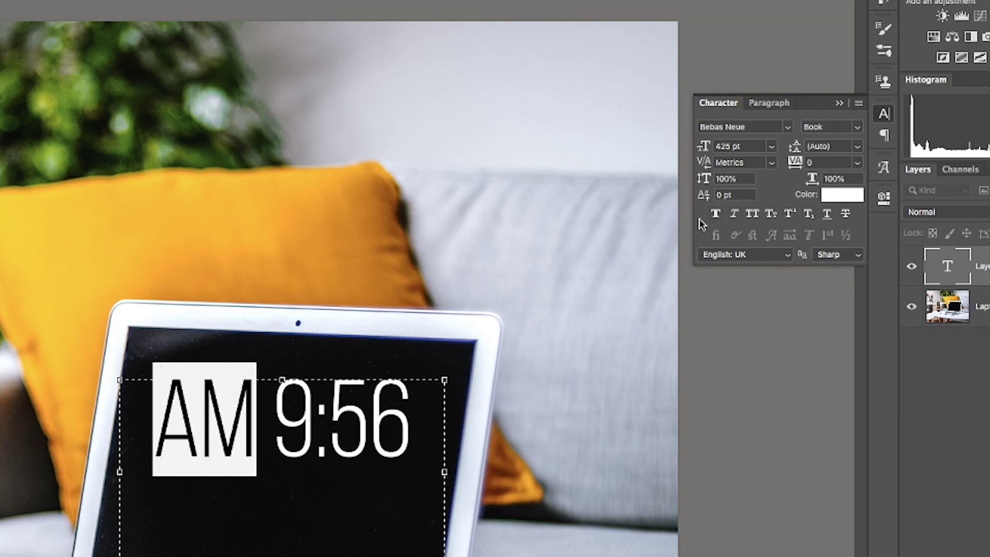
pyautogui.click(716, 215)
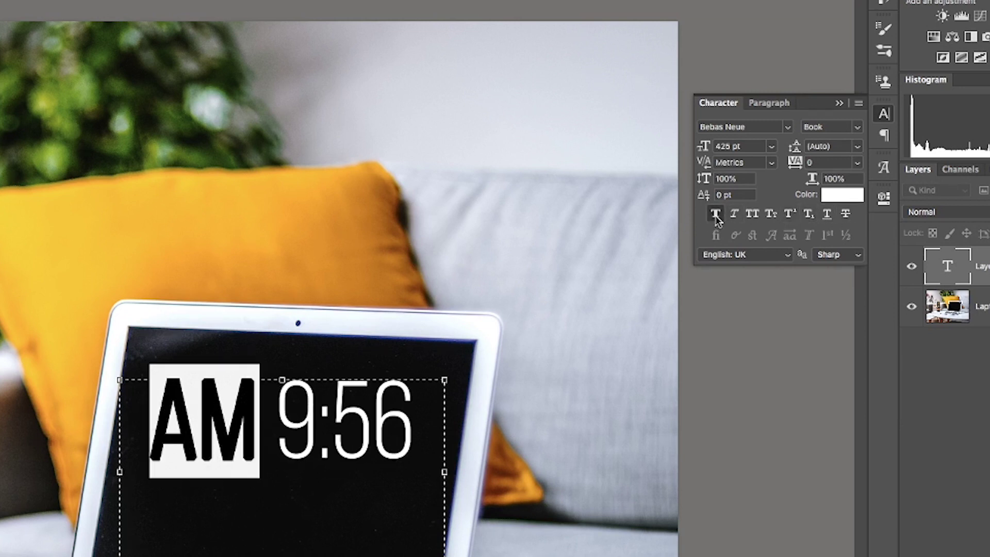
pyautogui.click(716, 215)
pyautogui.click(739, 212)
pyautogui.click(738, 212)
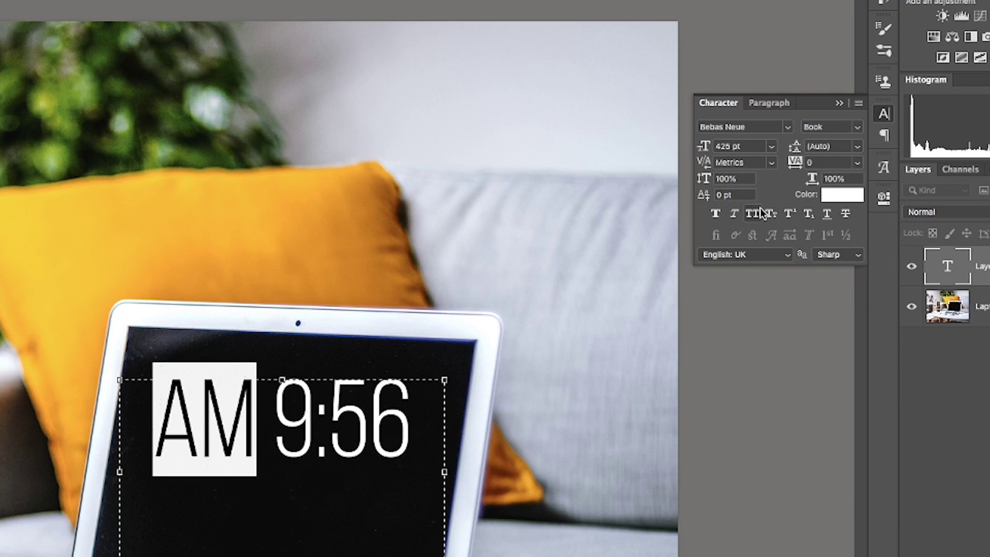
pyautogui.click(789, 214)
pyautogui.hotkey('ctrl', 'h')
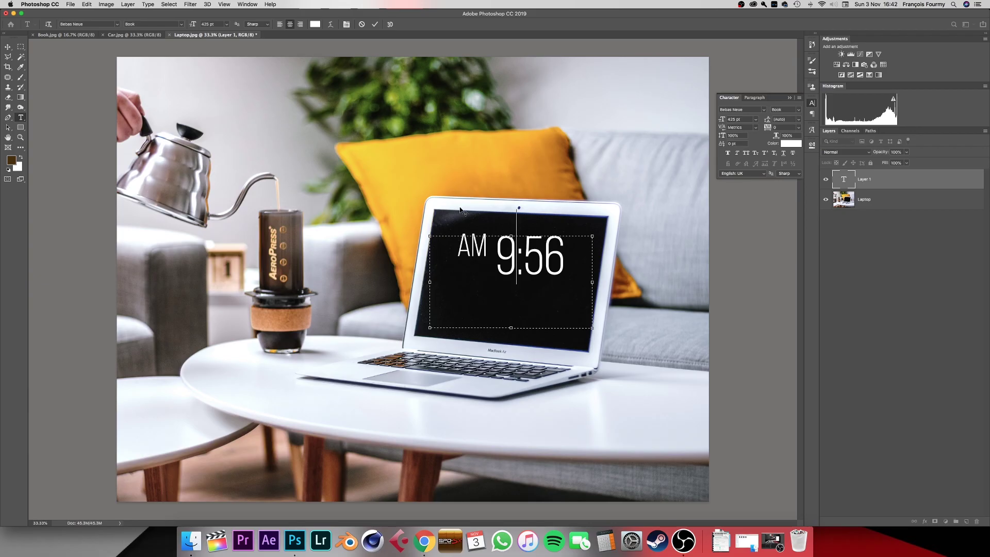
pyautogui.click(461, 210)
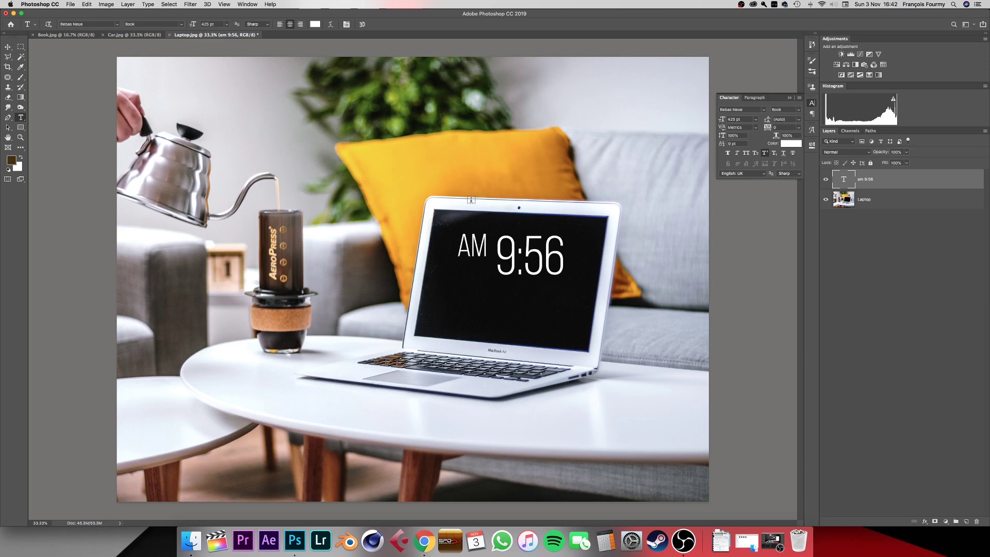
# - Move the AM 9:56 layer below the Laptop photo and back above it
pyautogui.press('v')
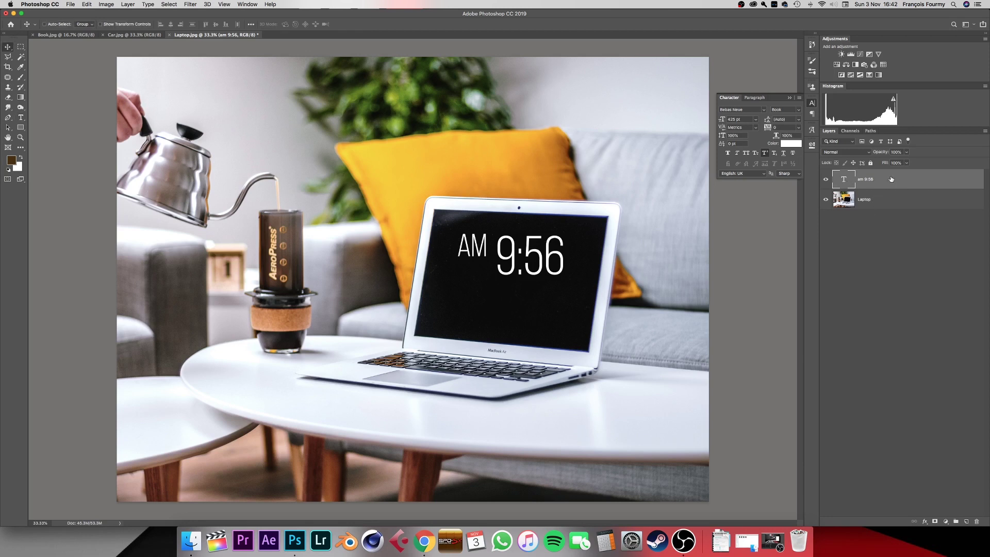
pyautogui.moveTo(891, 178); pyautogui.dragTo(884, 210)
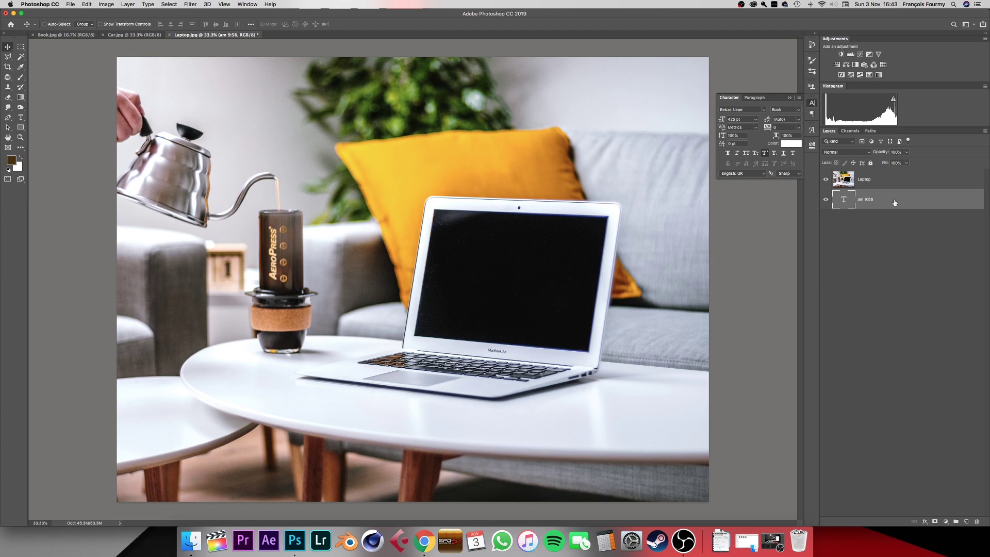
pyautogui.moveTo(889, 180); pyautogui.dragTo(887, 237)
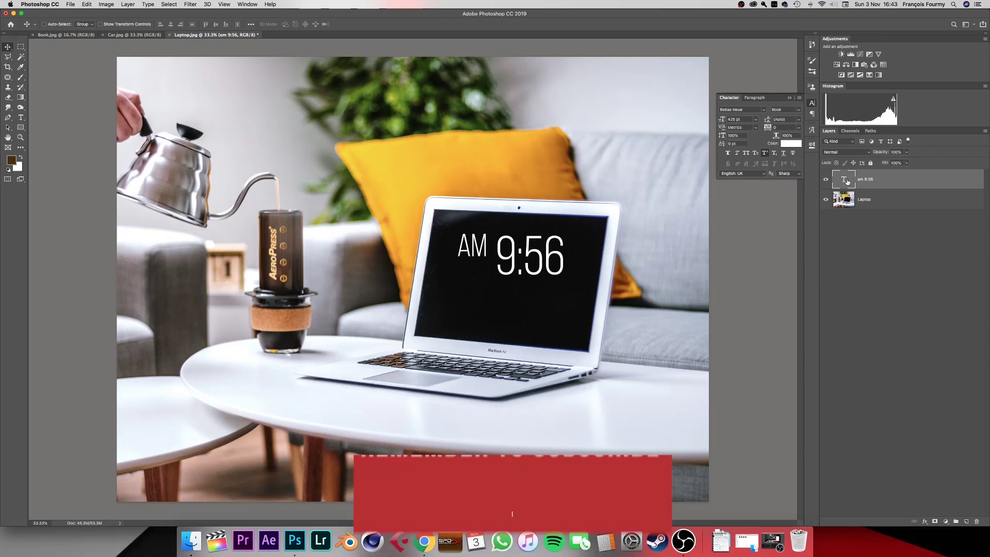
# - Pull the text box's bottom and right edges in snugly around AM 9:56 and commit
pyautogui.doubleClick(486, 290)
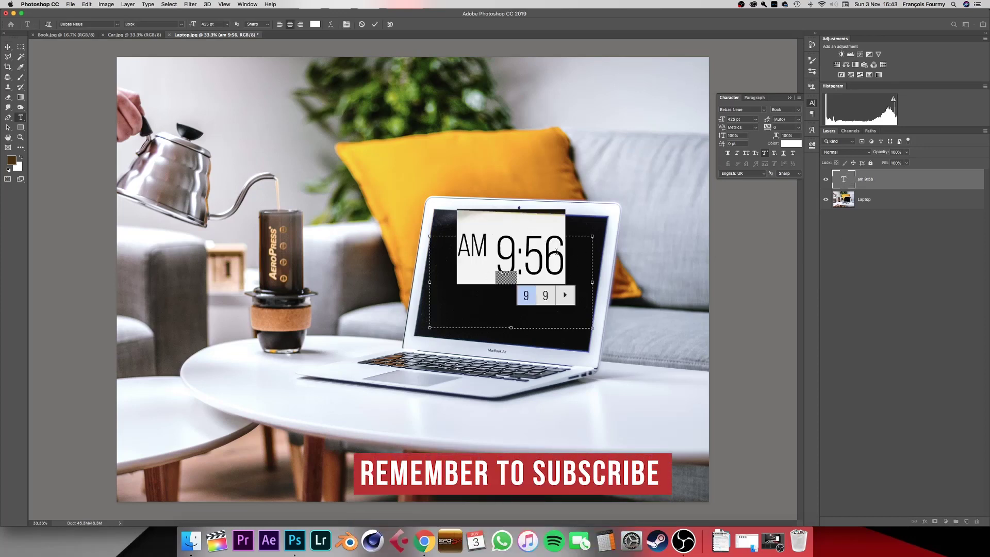
pyautogui.click(573, 251)
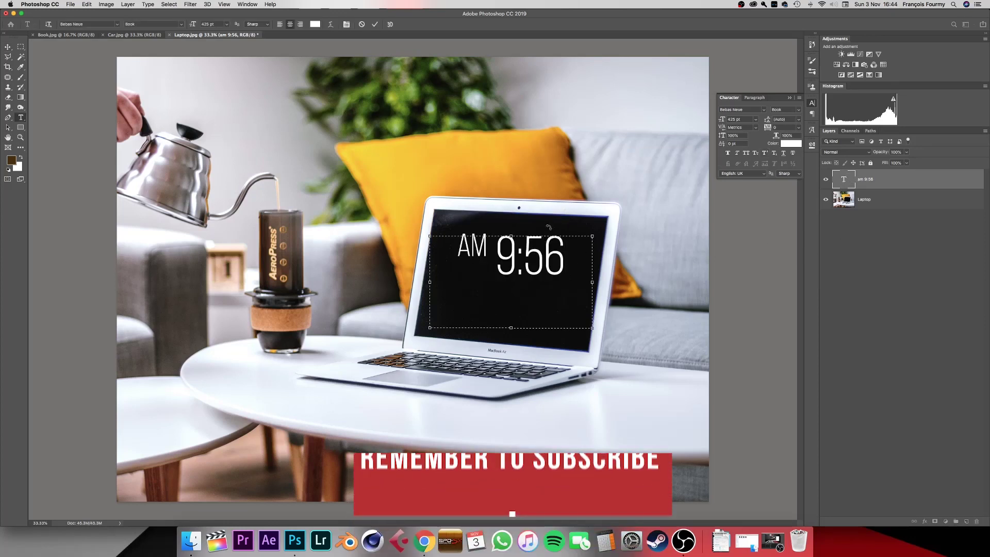
pyautogui.moveTo(511, 327); pyautogui.dragTo(512, 279)
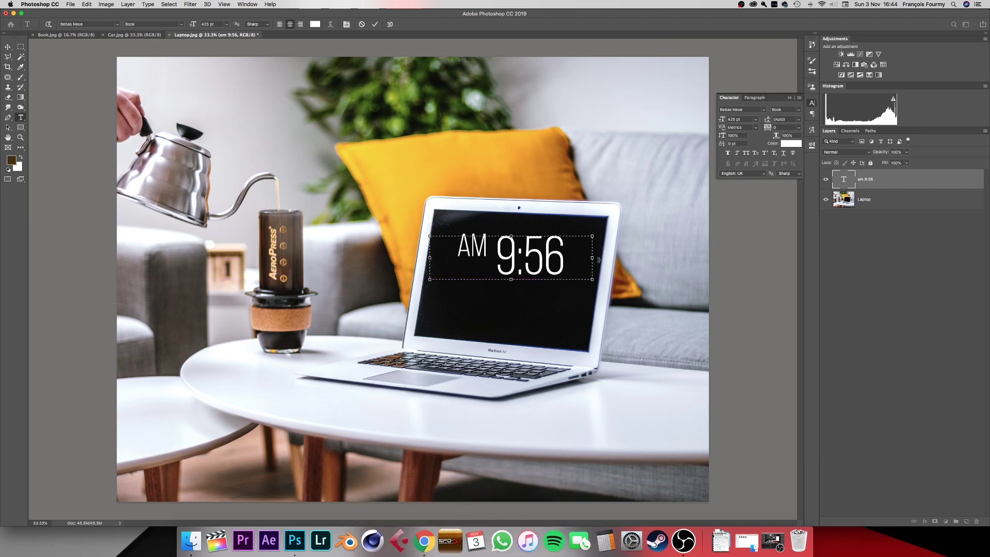
pyautogui.moveTo(562, 258)
pyautogui.mouseDown()
pyautogui.moveTo(546, 259)
pyautogui.moveTo(653, 258)
pyautogui.moveTo(551, 256)
pyautogui.mouseUp()
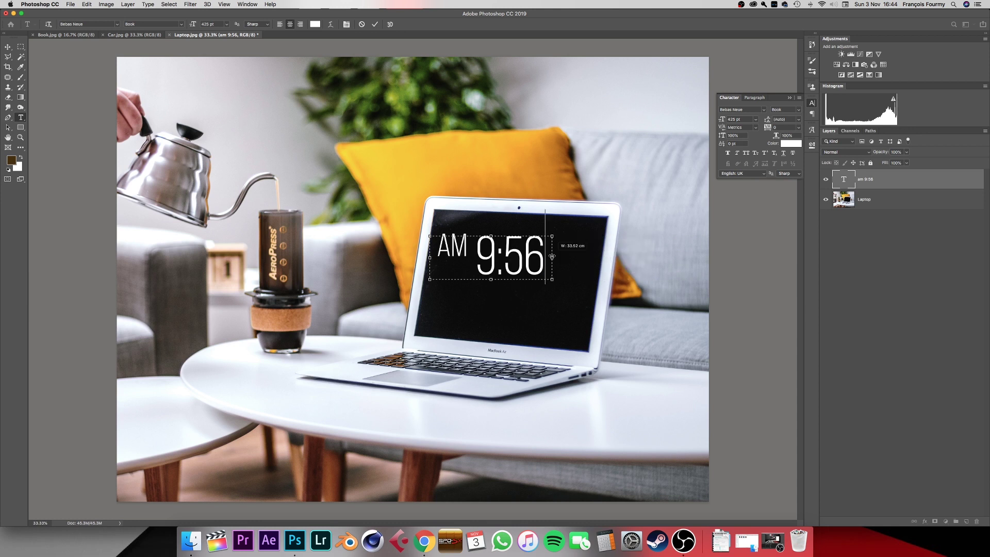
pyautogui.click(661, 265)
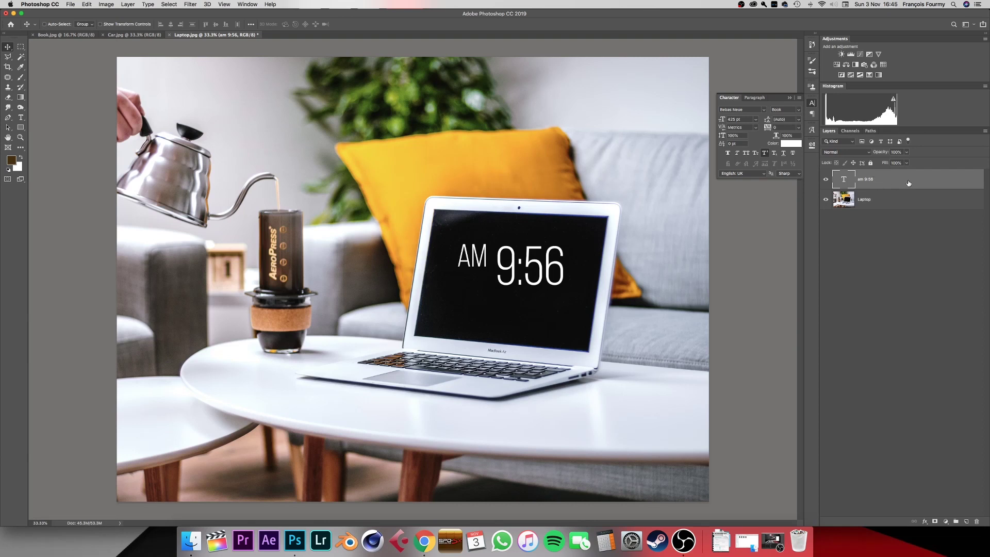
# - Convert the am 9:56 text layer to a Smart Object, then open and close its .psb contents
pyautogui.rightClick(908, 183)
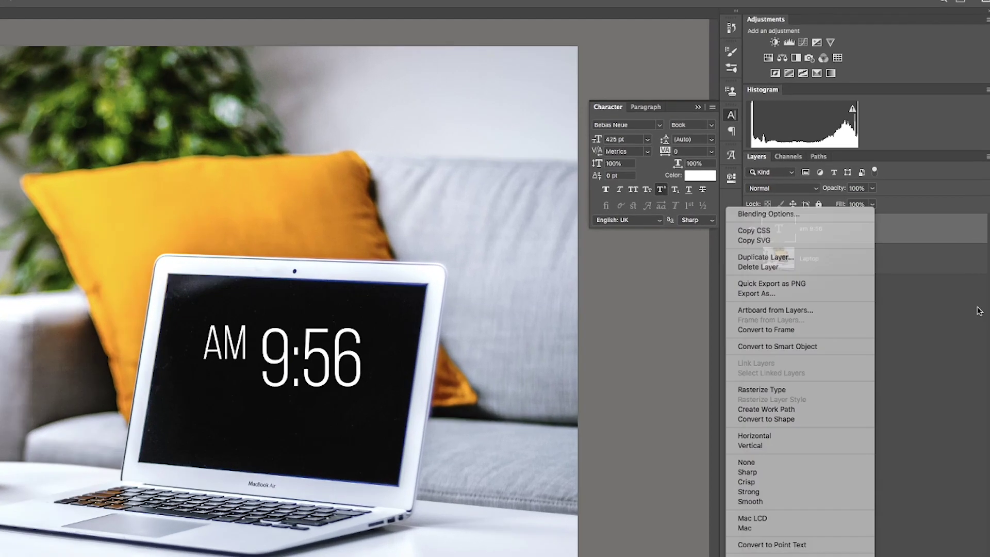
pyautogui.click(945, 182)
pyautogui.rightClick(956, 182)
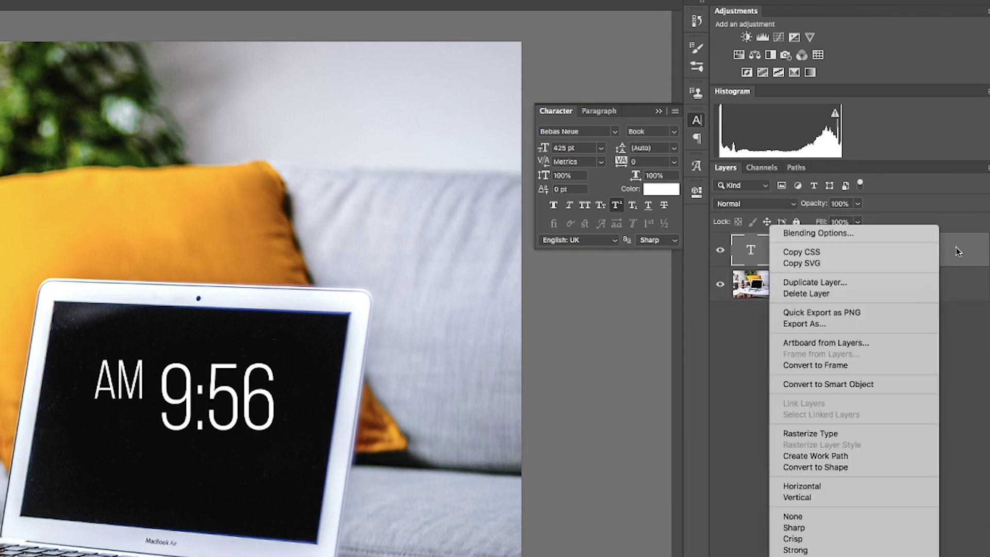
pyautogui.click(957, 252)
pyautogui.rightClick(752, 253)
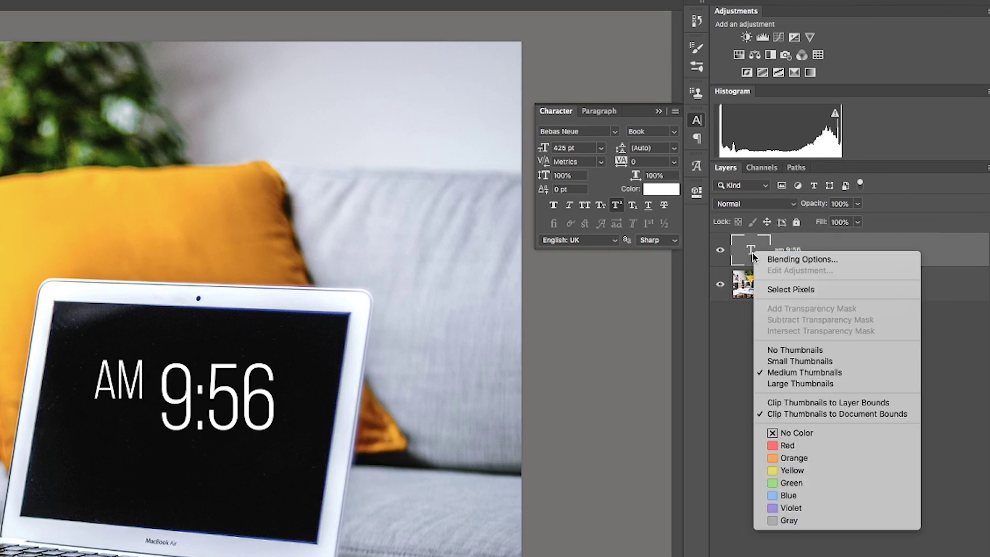
pyautogui.click(937, 251)
pyautogui.rightClick(934, 247)
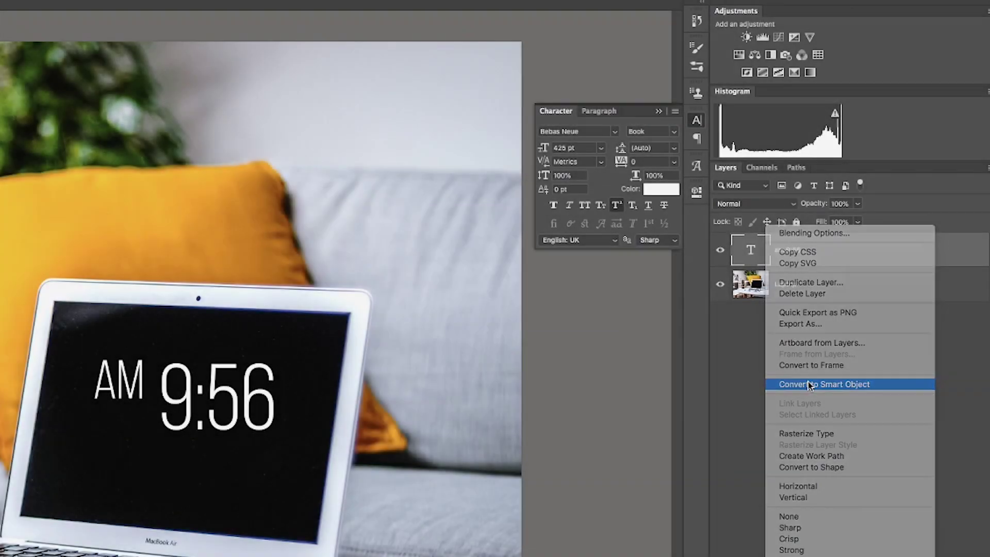
pyautogui.click(810, 384)
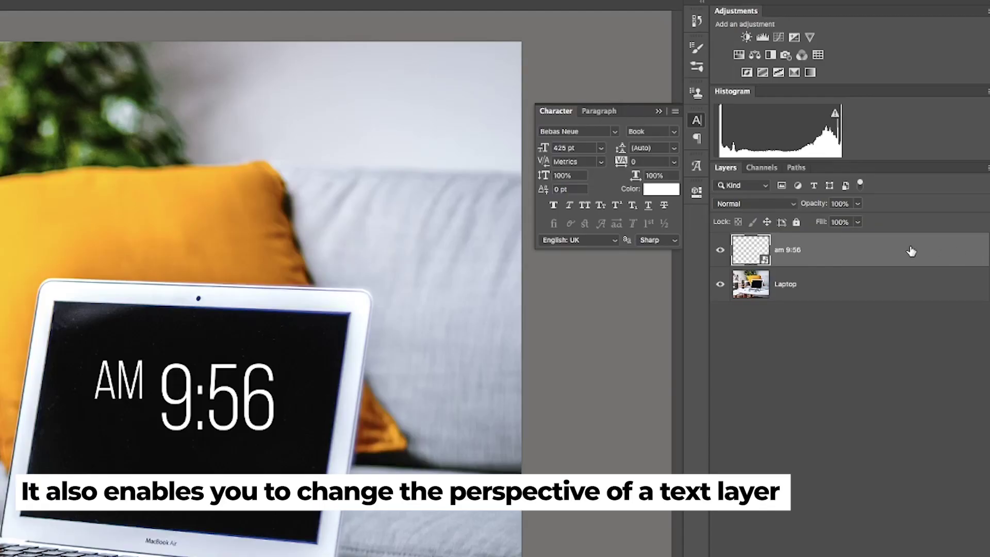
pyautogui.doubleClick(754, 252)
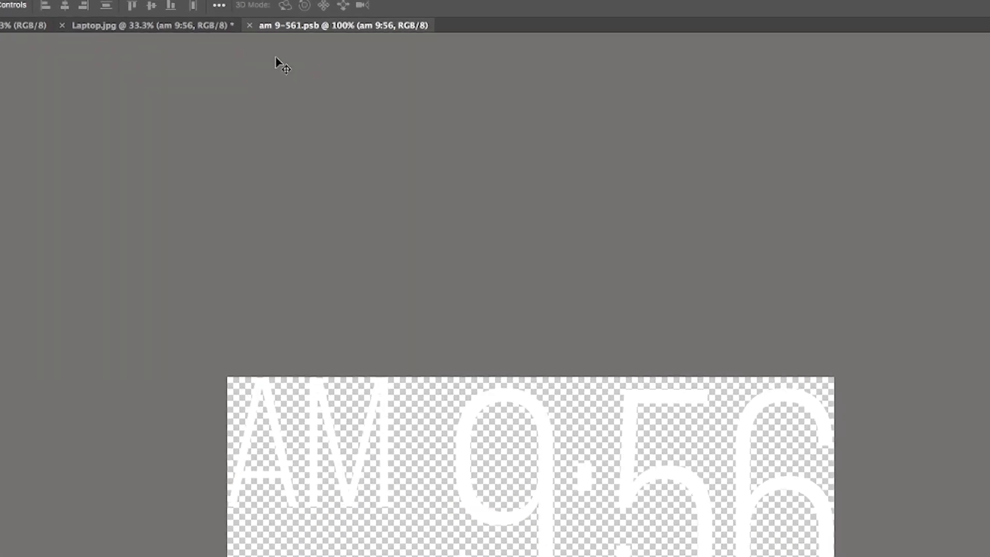
pyautogui.click(250, 25)
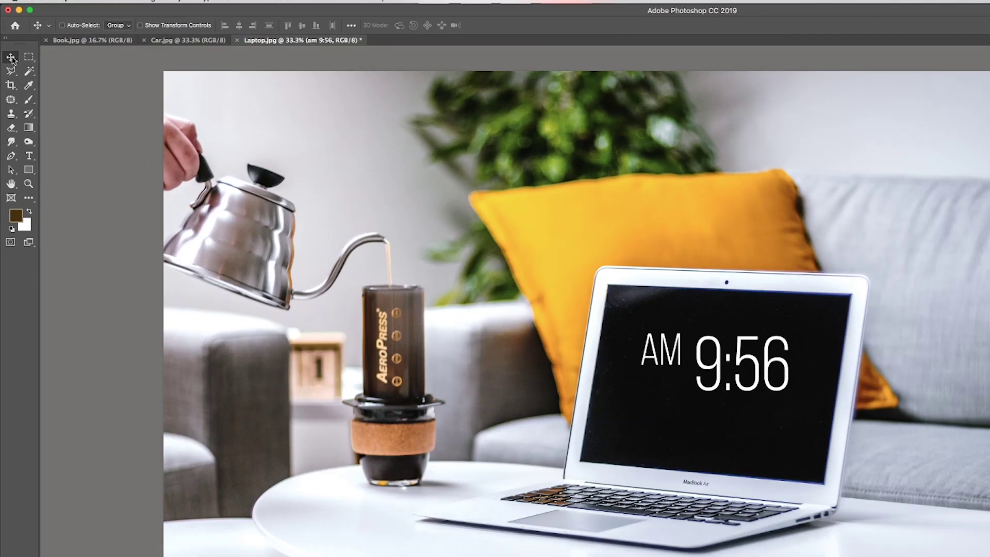
# - Distort the AM 9:56 smart object's four corners onto the laptop screen's corners and apply
pyautogui.press('v')
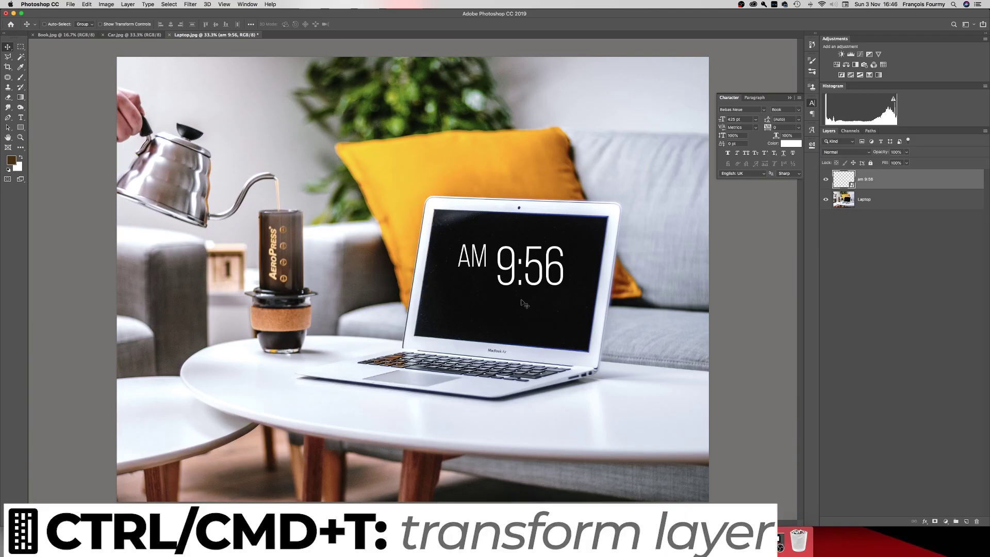
pyautogui.press('super+t')
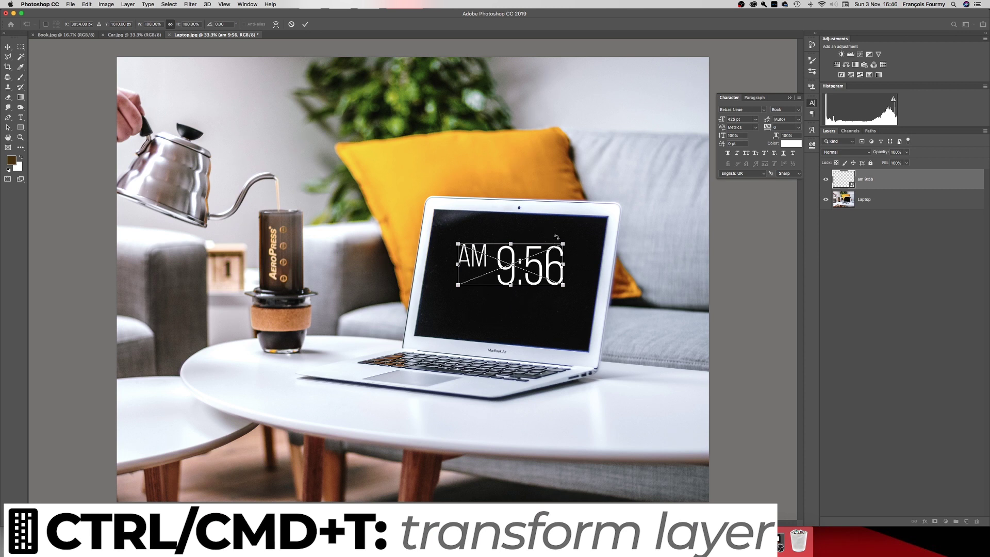
pyautogui.moveTo(565, 244)
pyautogui.mouseDown()
pyautogui.moveTo(623, 212)
pyautogui.moveTo(531, 225)
pyautogui.moveTo(606, 221)
pyautogui.moveTo(594, 230)
pyautogui.moveTo(603, 208)
pyautogui.moveTo(581, 251)
pyautogui.mouseUp()
pyautogui.press('super+z')
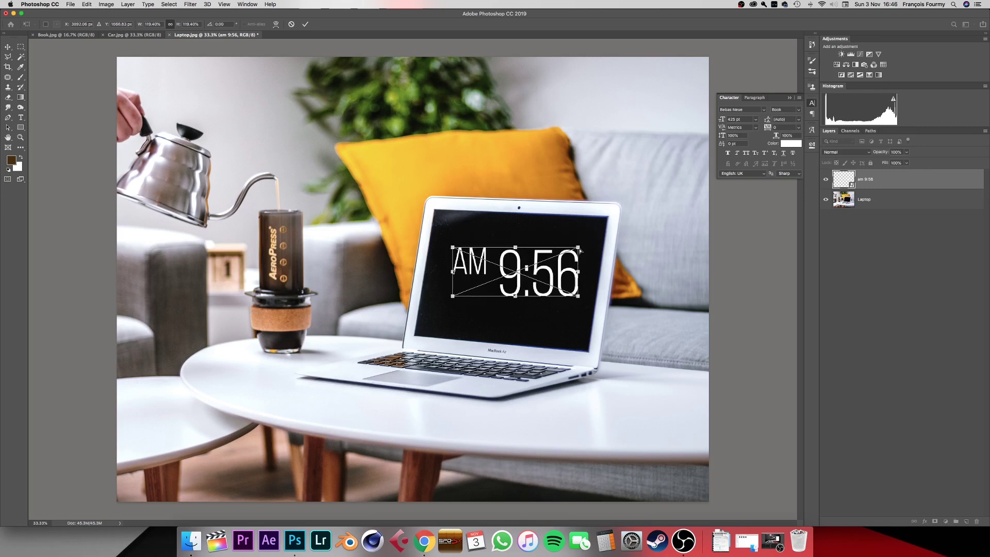
pyautogui.moveTo(579, 249); pyautogui.dragTo(607, 218)
pyautogui.moveTo(453, 247); pyautogui.dragTo(435, 210)
pyautogui.moveTo(452, 298); pyautogui.dragTo(416, 335)
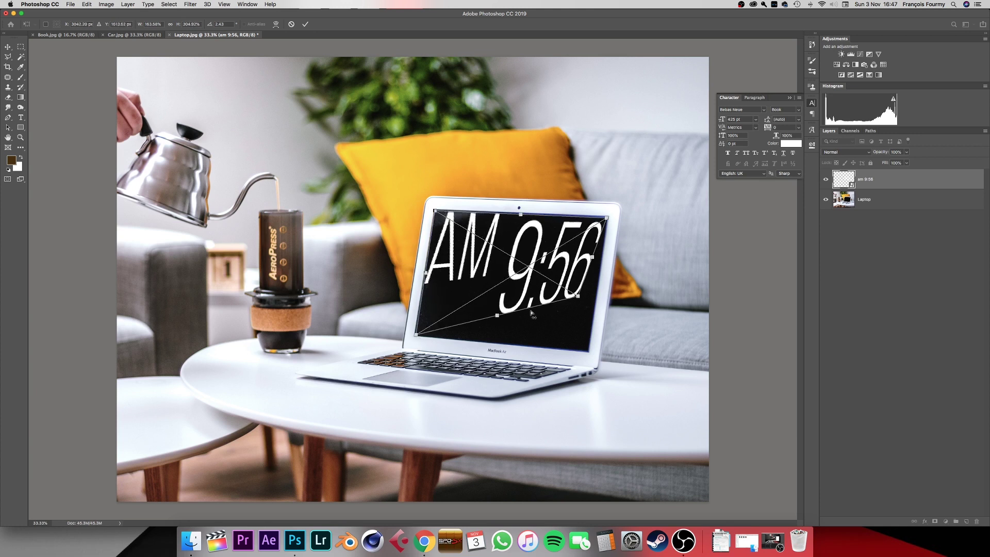
pyautogui.moveTo(578, 298); pyautogui.dragTo(589, 351)
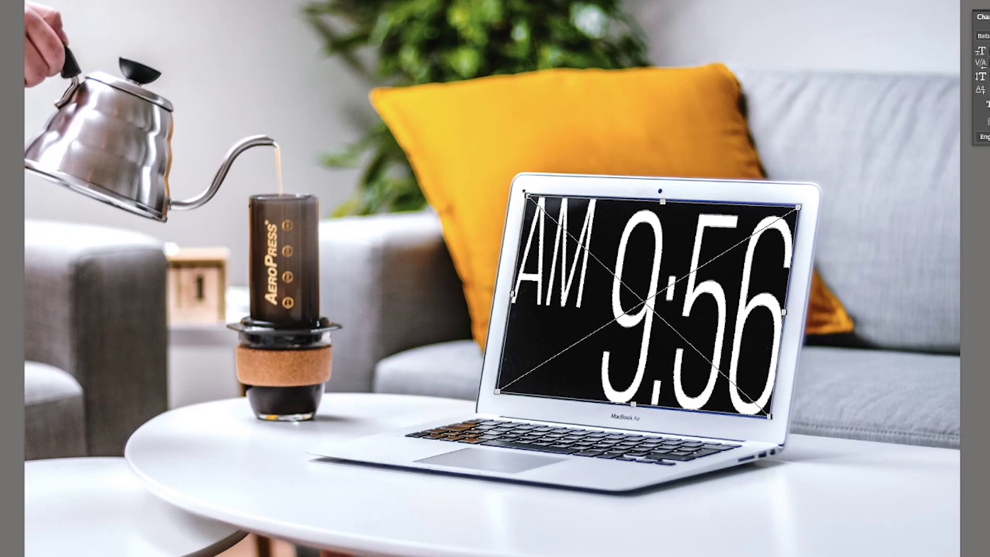
pyautogui.moveTo(436, 211); pyautogui.dragTo(441, 218)
pyautogui.moveTo(537, 205); pyautogui.dragTo(566, 230)
pyautogui.moveTo(638, 254); pyautogui.dragTo(622, 239)
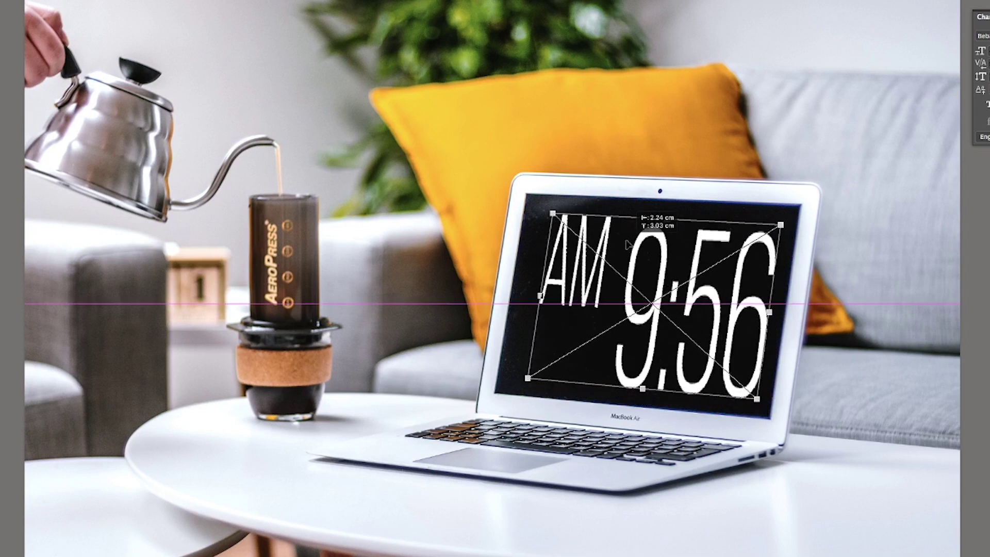
pyautogui.press('Return')
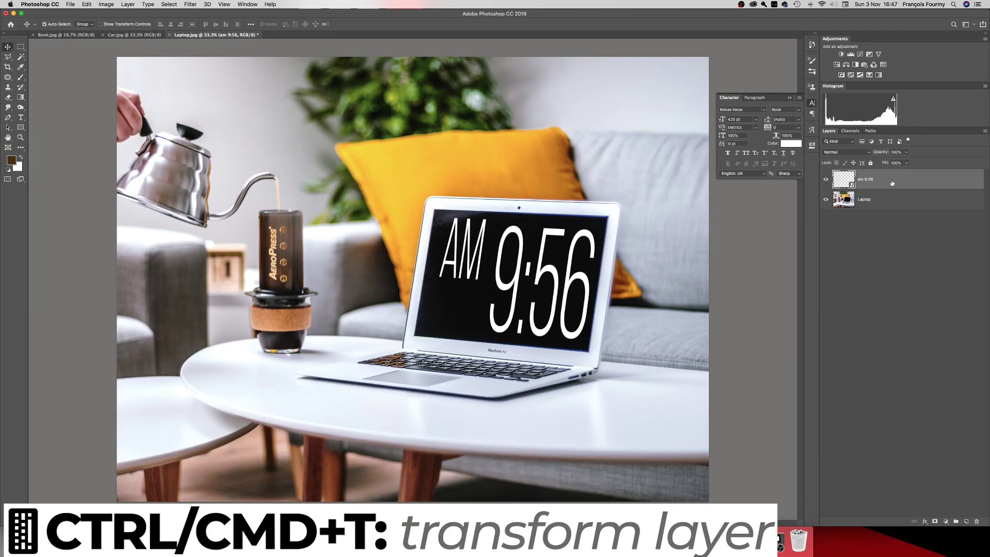
# - Rescale the AM 9:56 text's height and move it up inside the black laptop screen
pyautogui.press('super+t')
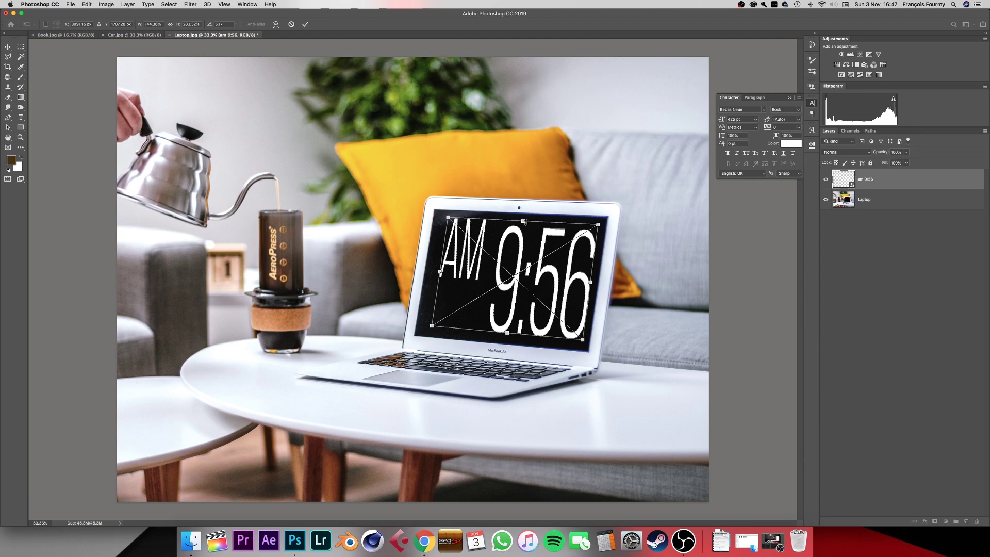
pyautogui.moveTo(523, 221)
pyautogui.mouseDown()
pyautogui.moveTo(519, 250)
pyautogui.moveTo(521, 190)
pyautogui.moveTo(522, 230)
pyautogui.mouseUp()
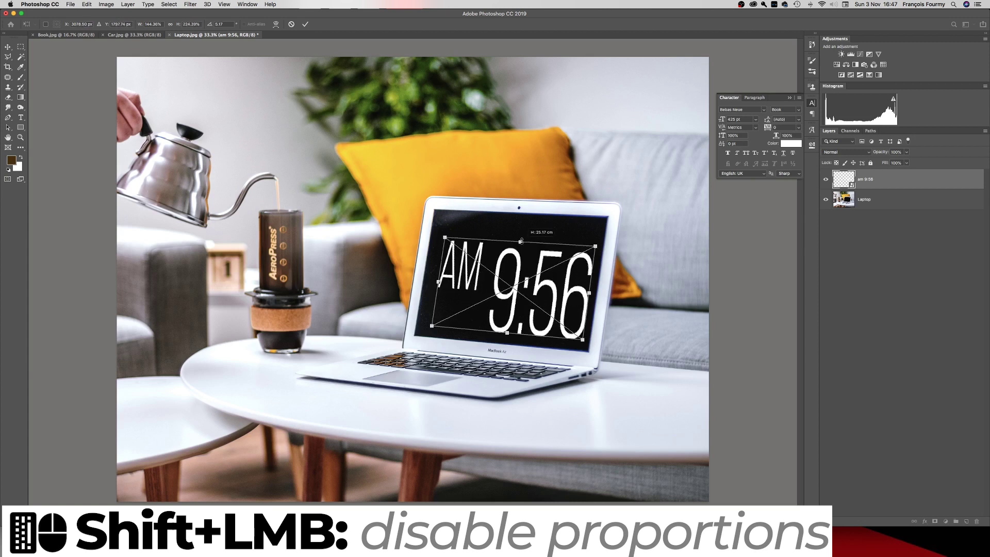
pyautogui.moveTo(522, 230); pyautogui.dragTo(523, 232)
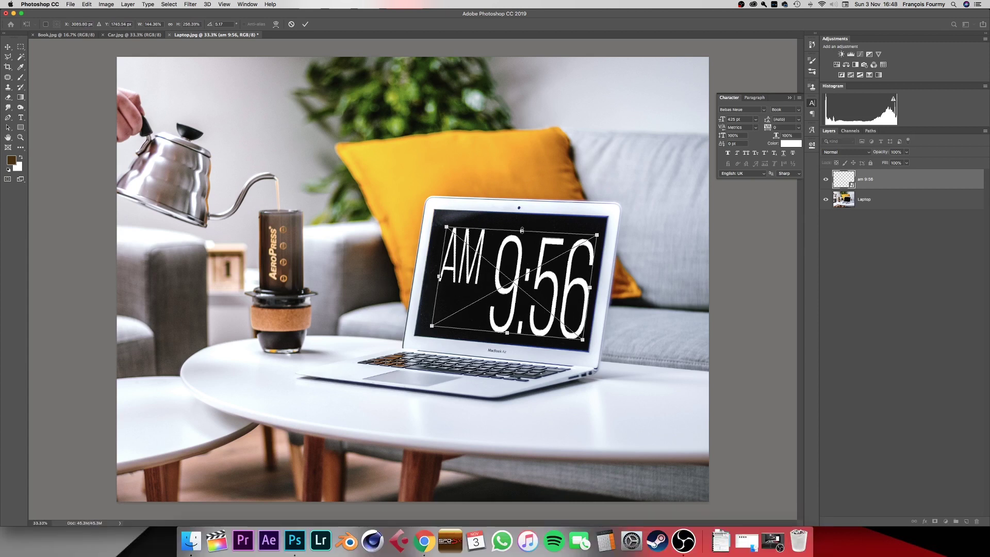
pyautogui.moveTo(520, 266); pyautogui.dragTo(516, 291)
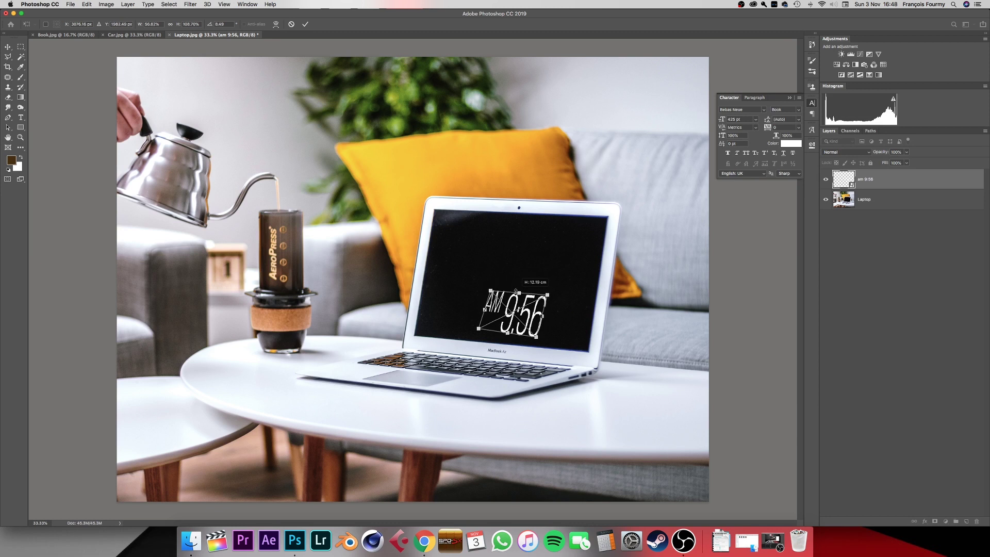
pyautogui.moveTo(525, 237)
pyautogui.mouseDown()
pyautogui.moveTo(524, 212)
pyautogui.moveTo(521, 246)
pyautogui.moveTo(517, 228)
pyautogui.mouseUp()
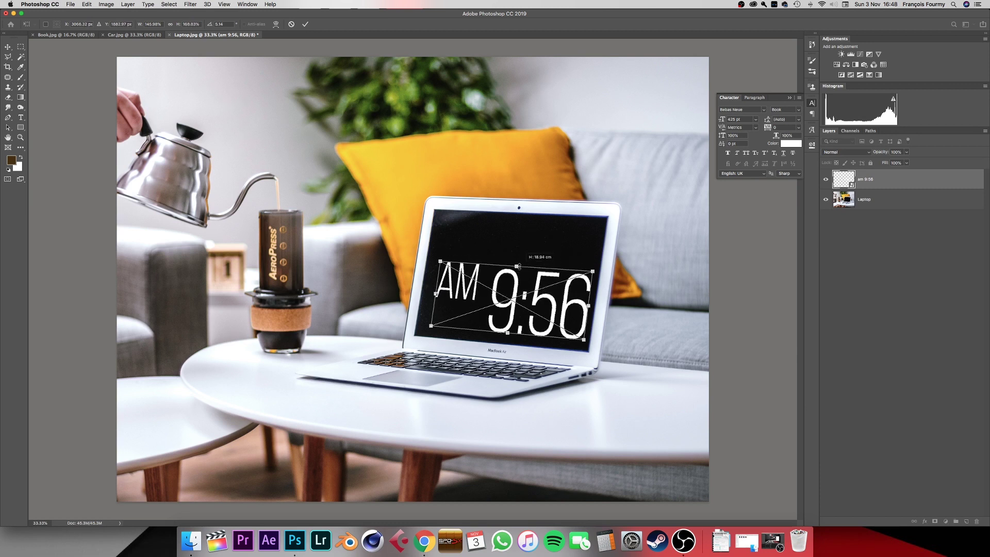
pyautogui.moveTo(520, 276); pyautogui.dragTo(515, 254)
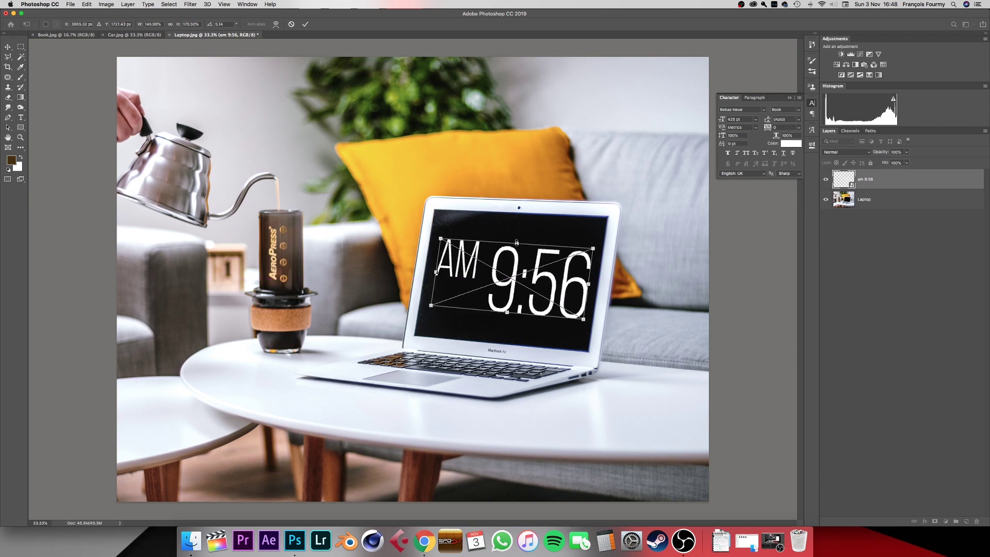
pyautogui.moveTo(516, 239); pyautogui.dragTo(559, 241)
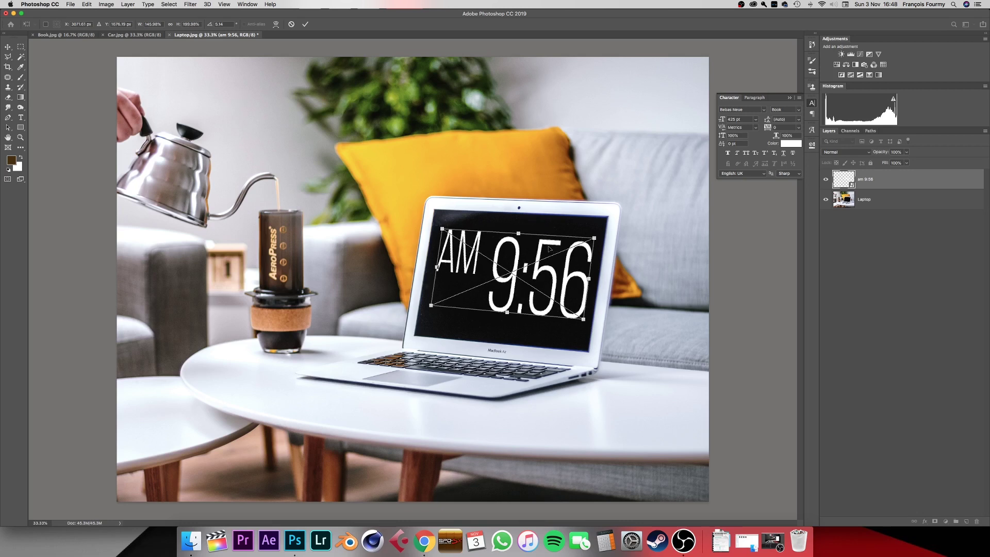
pyautogui.press('Return')
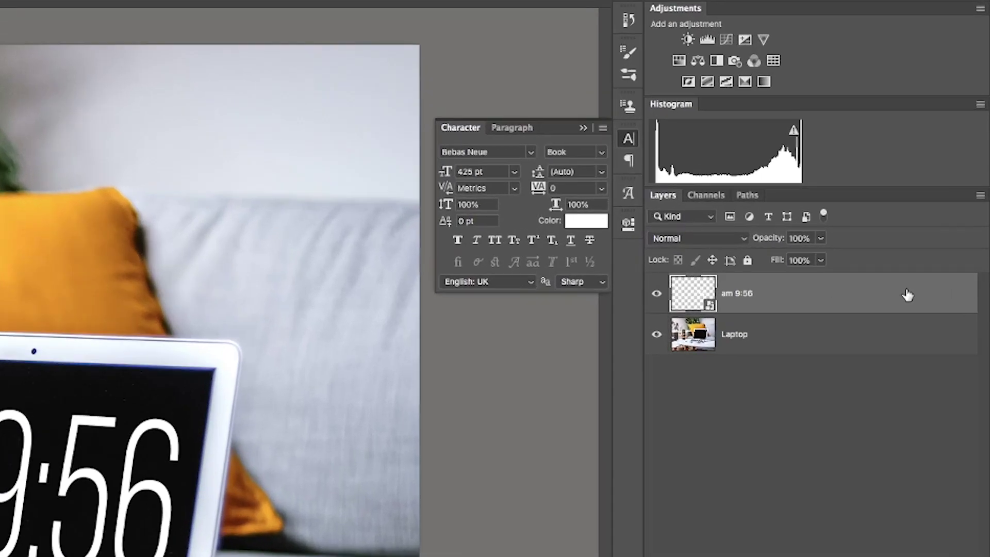
# - Enable Gradient Overlay in the AM 9:56 layer style and pick the Black, White preset
pyautogui.doubleClick(907, 295)
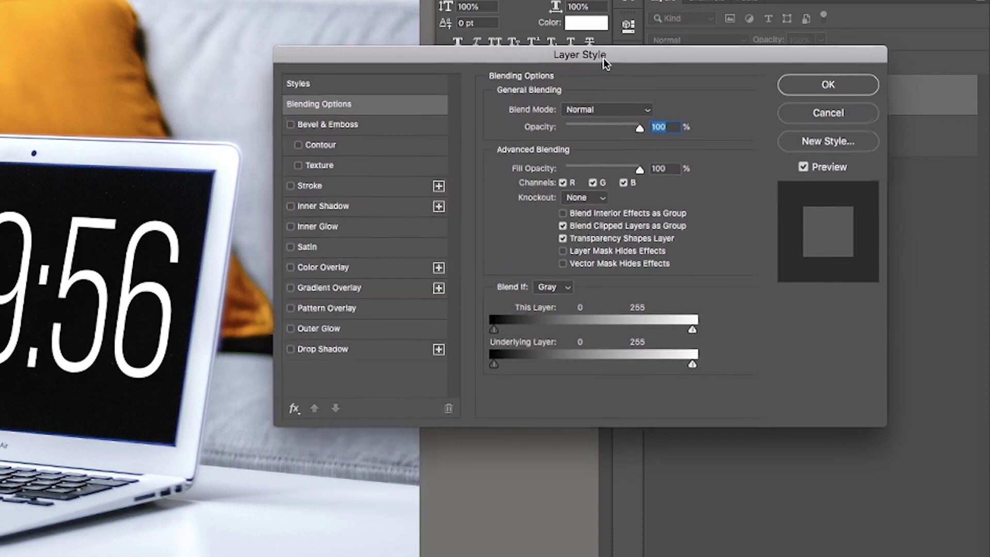
pyautogui.click(356, 168)
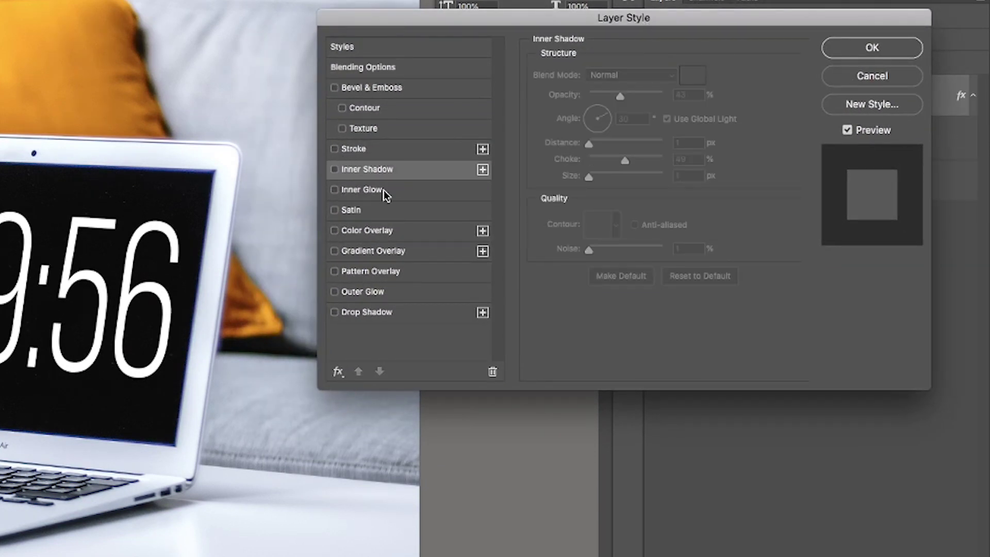
pyautogui.click(371, 252)
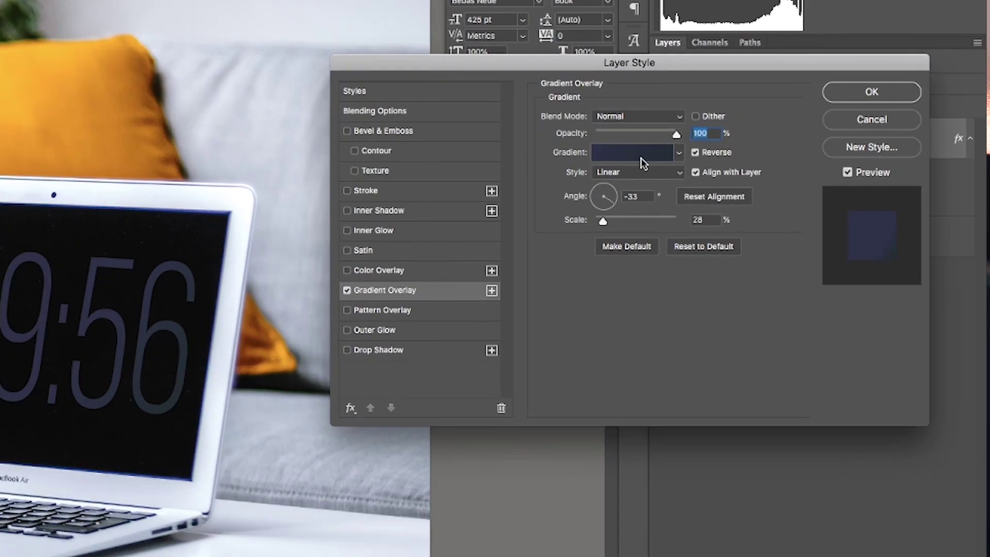
pyautogui.click(806, 188)
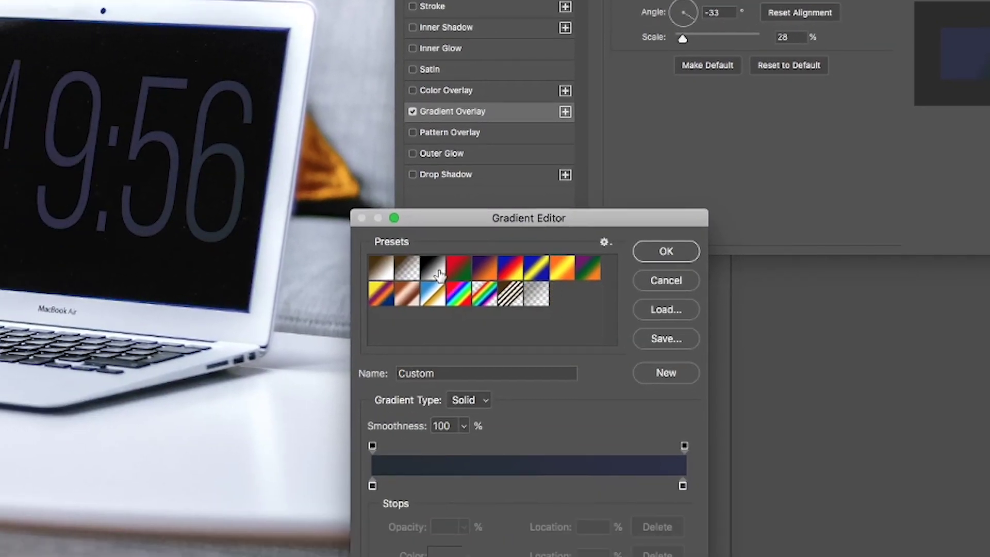
pyautogui.click(433, 269)
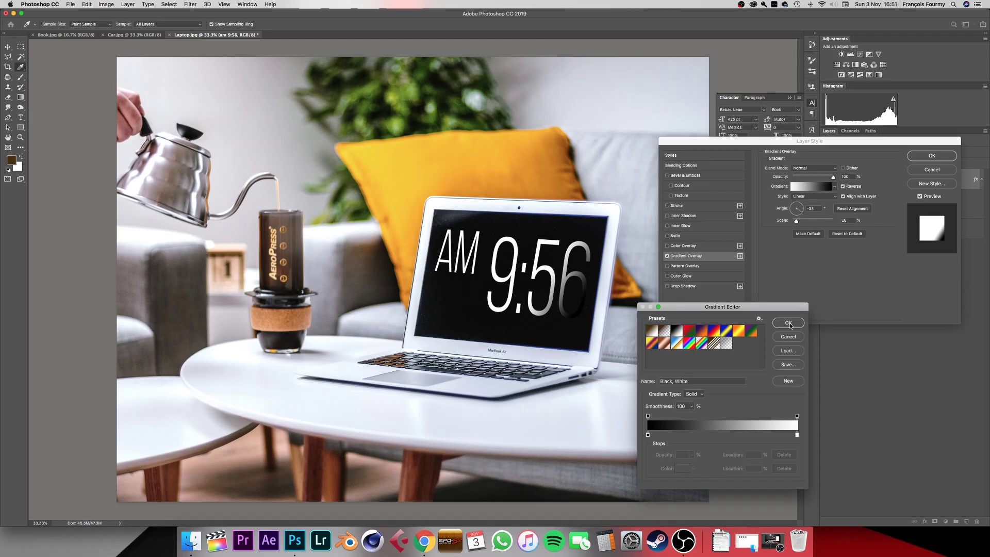
# - Set the gradient overlay to a -42° angle and 134% scale, repositioning it across the digits
pyautogui.click(666, 251)
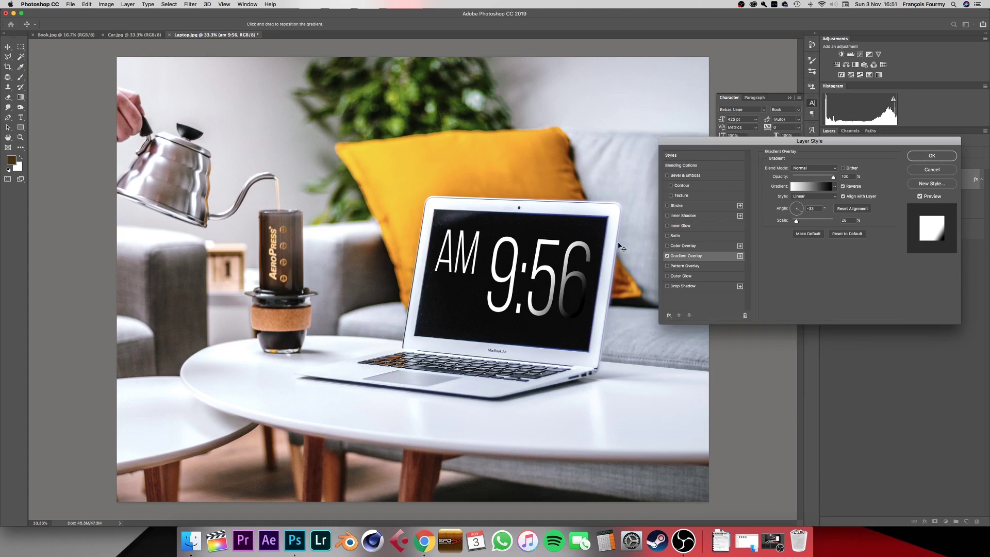
pyautogui.moveTo(571, 284); pyautogui.dragTo(526, 271)
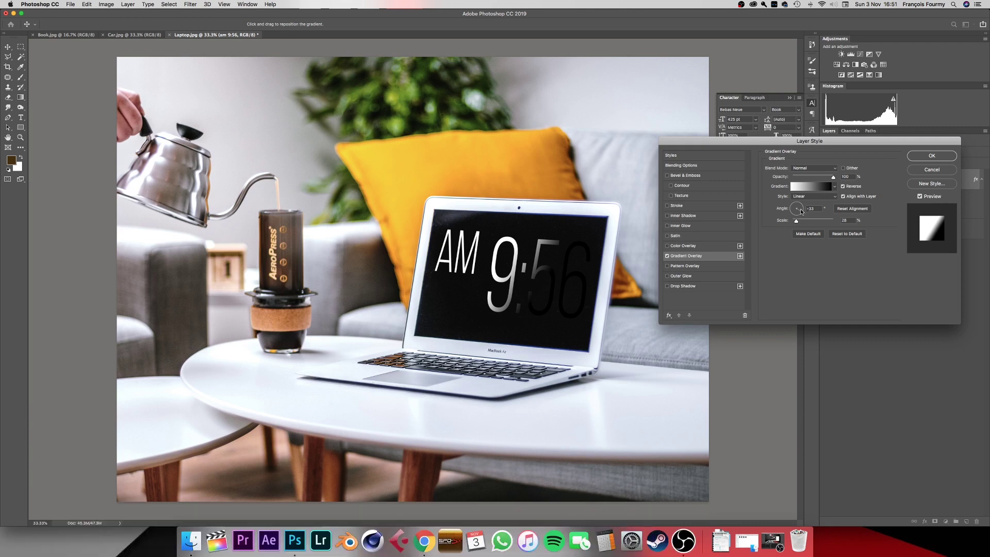
pyautogui.moveTo(799, 212); pyautogui.dragTo(803, 214)
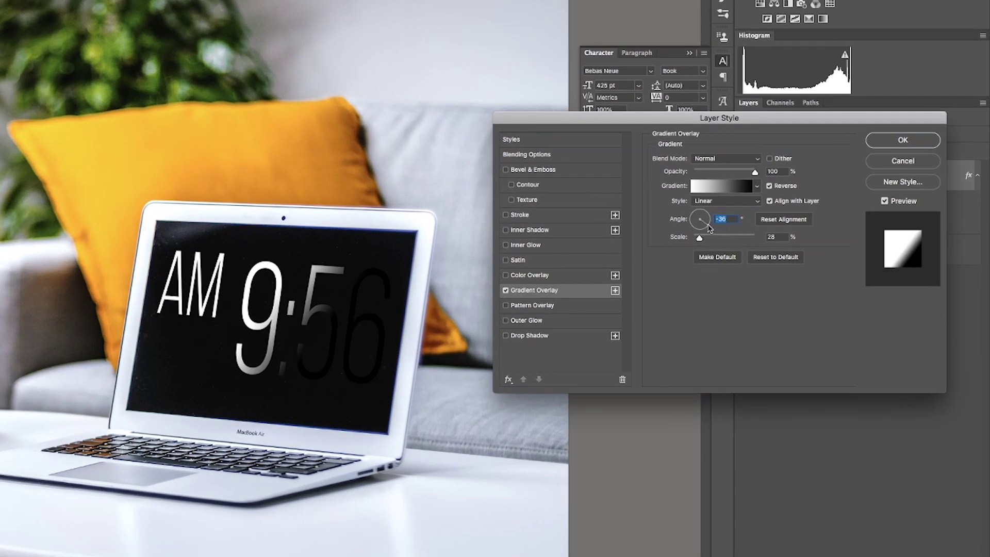
pyautogui.moveTo(709, 228); pyautogui.dragTo(707, 227)
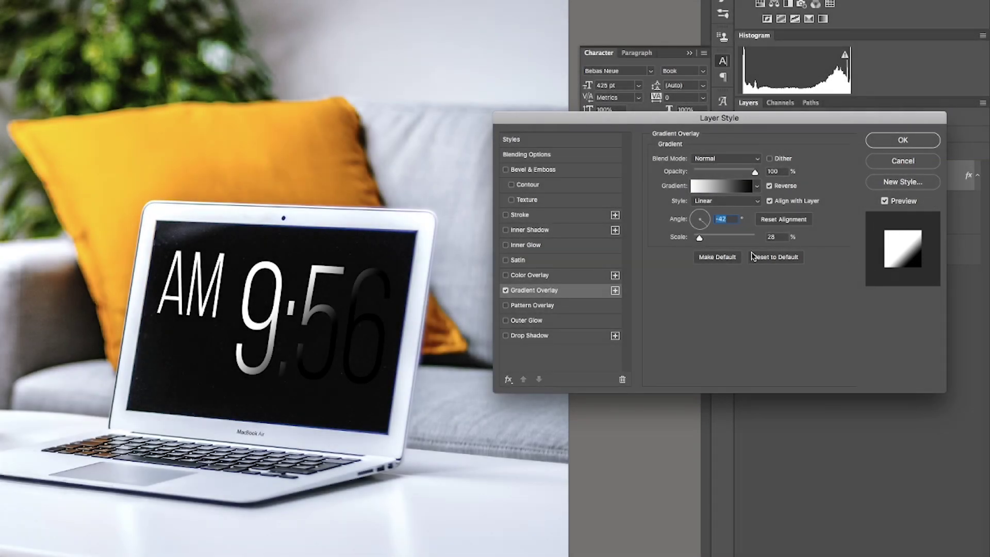
pyautogui.moveTo(315, 335); pyautogui.dragTo(288, 338)
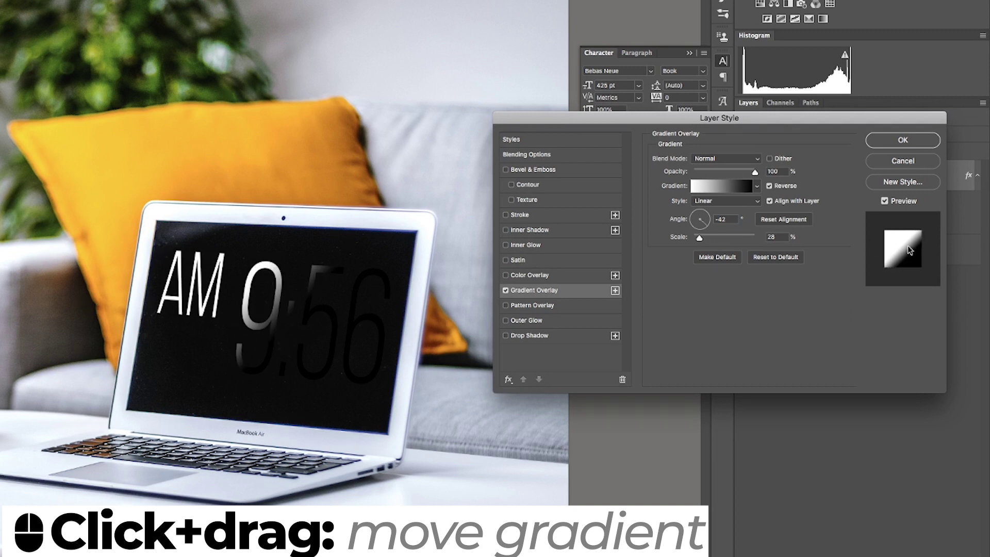
pyautogui.moveTo(700, 237)
pyautogui.mouseDown()
pyautogui.moveTo(752, 238)
pyautogui.moveTo(694, 239)
pyautogui.mouseUp()
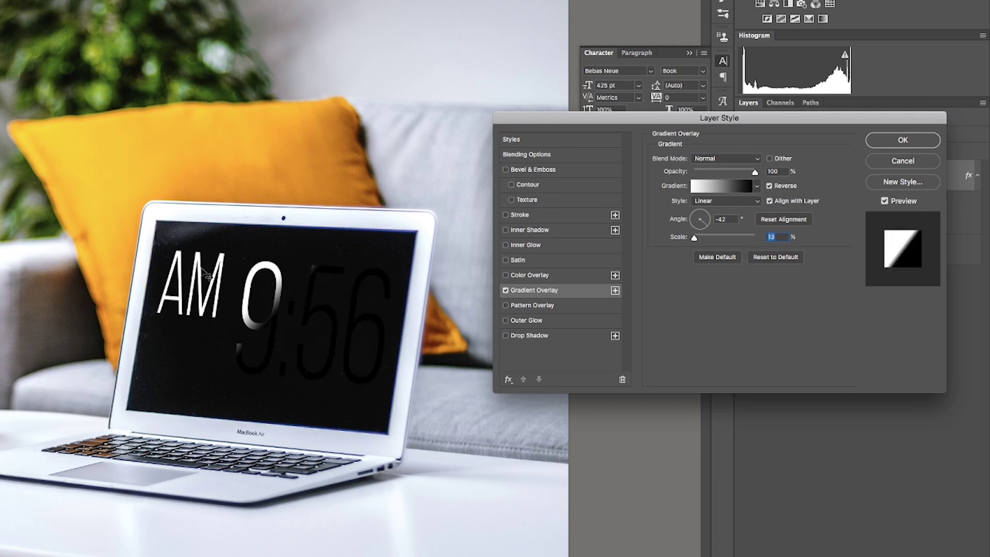
pyautogui.moveTo(694, 238); pyautogui.dragTo(747, 238)
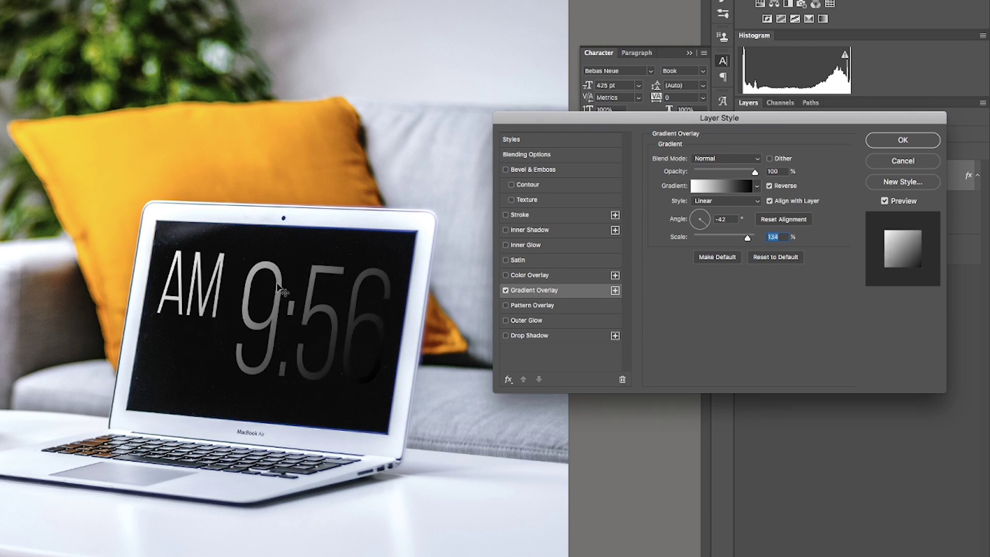
pyautogui.moveTo(286, 292); pyautogui.dragTo(313, 303)
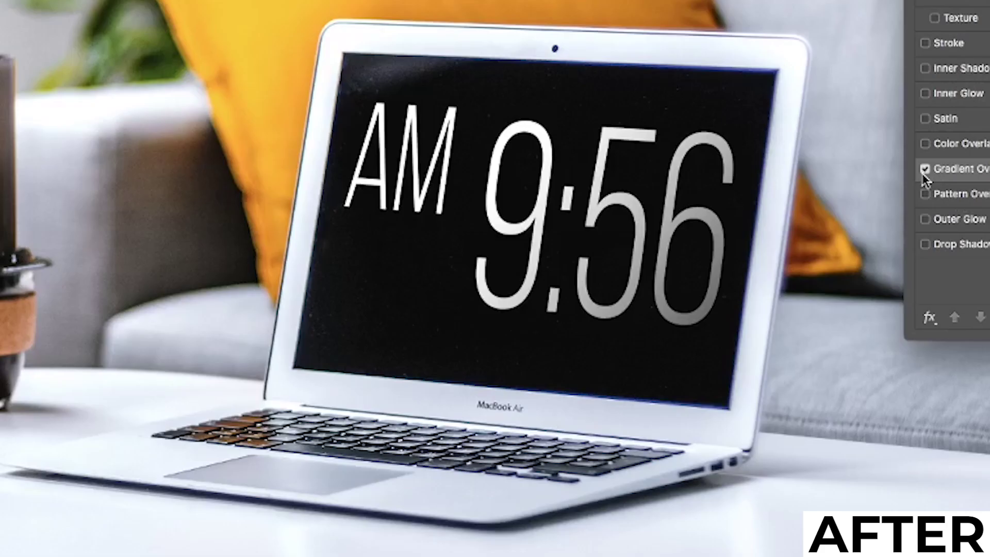
# - Toggle Gradient Overlay off and on to compare, then apply the layer style with OK
pyautogui.click(506, 292)
pyautogui.click(506, 292)
pyautogui.click(923, 173)
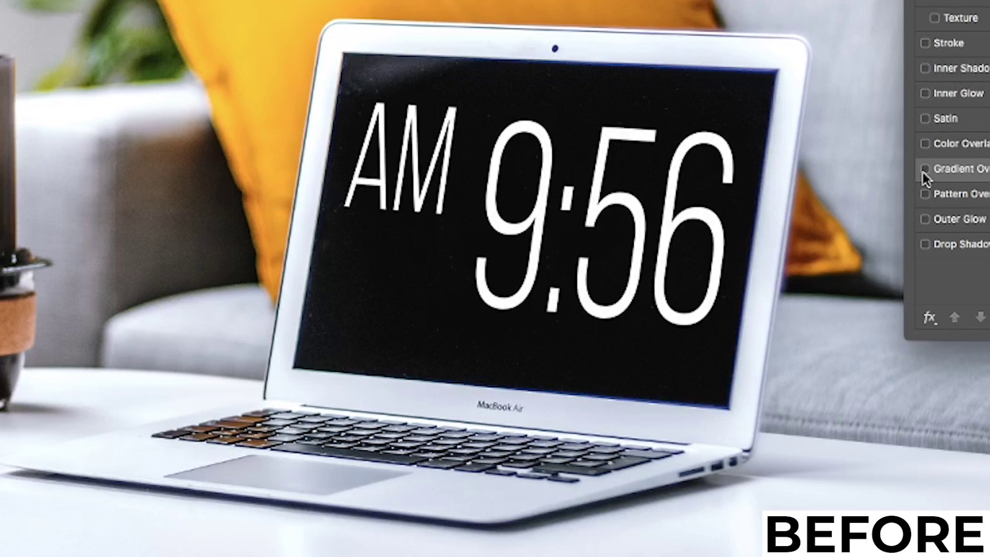
pyautogui.click(923, 173)
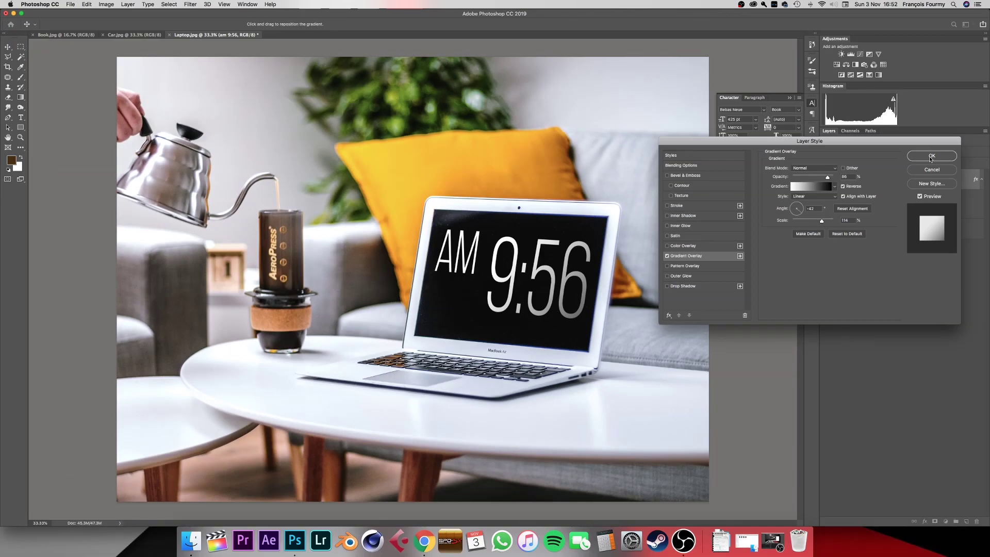
pyautogui.click(931, 156)
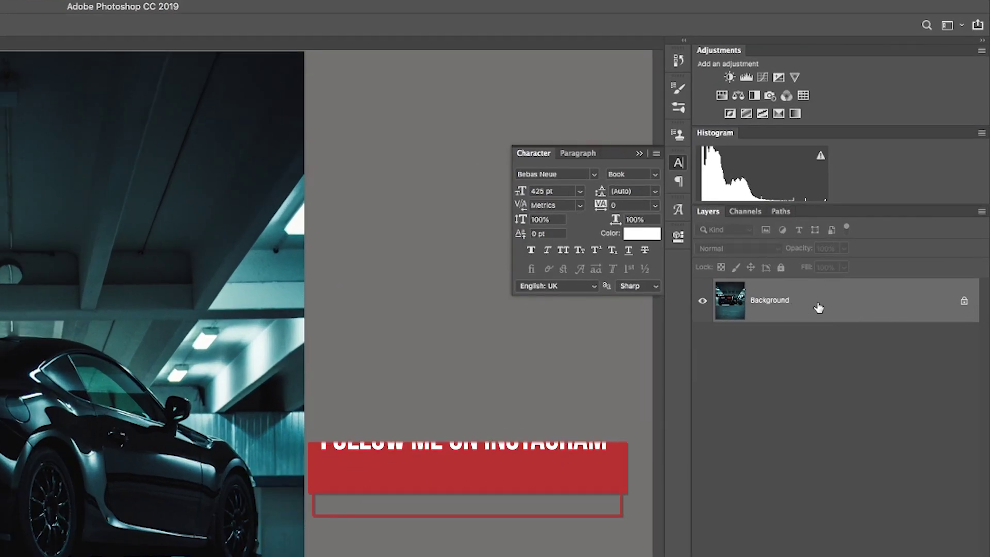
# - Convert the car photo's Background to Layer 0 and add a new empty layer above it
pyautogui.doubleClick(809, 307)
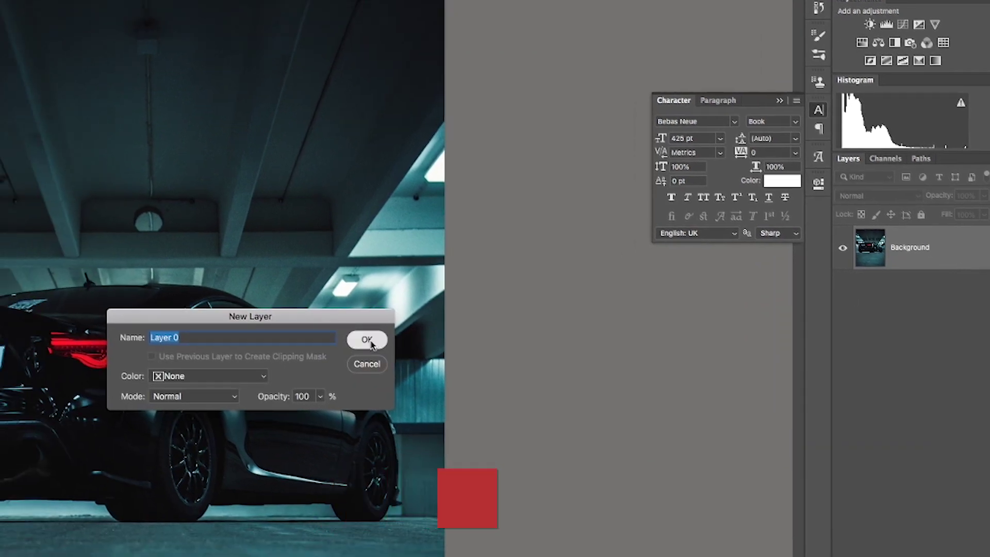
pyautogui.click(369, 341)
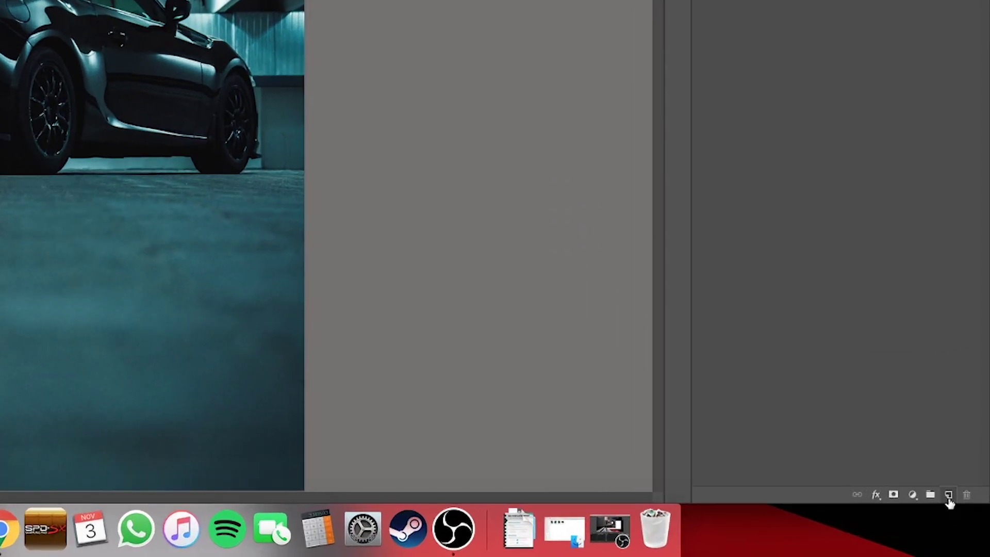
pyautogui.click(966, 522)
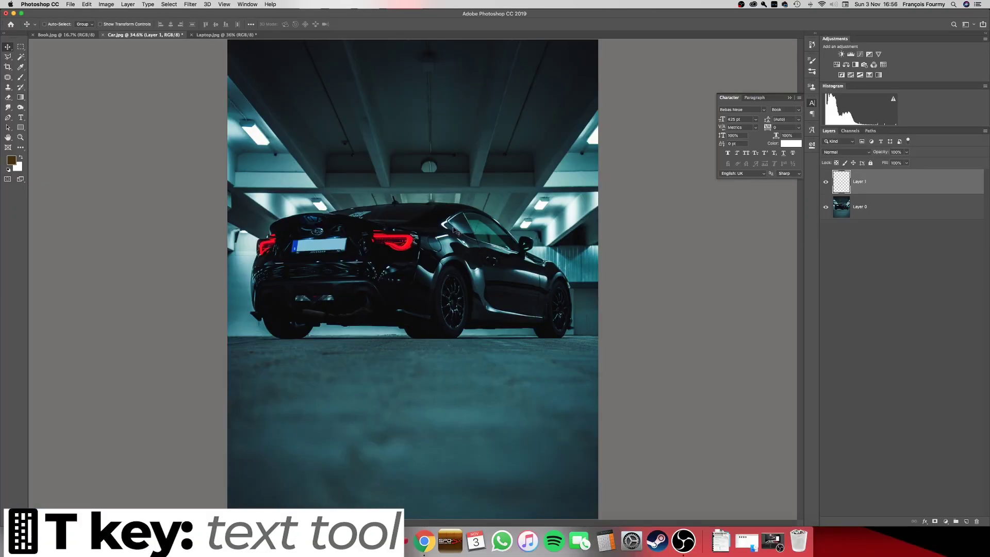
# - Draw a text box above the car's rear with white Bebas Neue SUBSCRIBE and tighten the box
pyautogui.press('t')
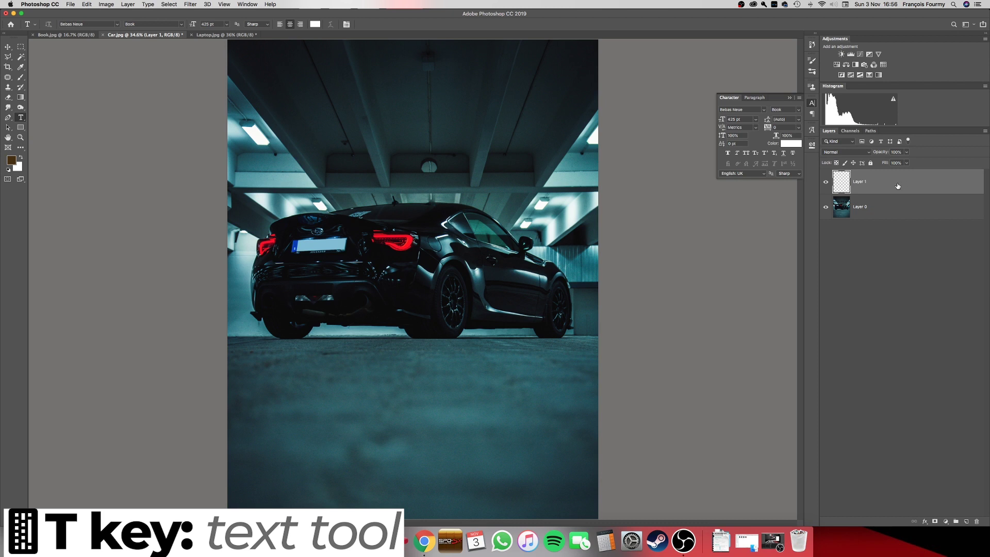
pyautogui.moveTo(326, 203); pyautogui.dragTo(438, 241)
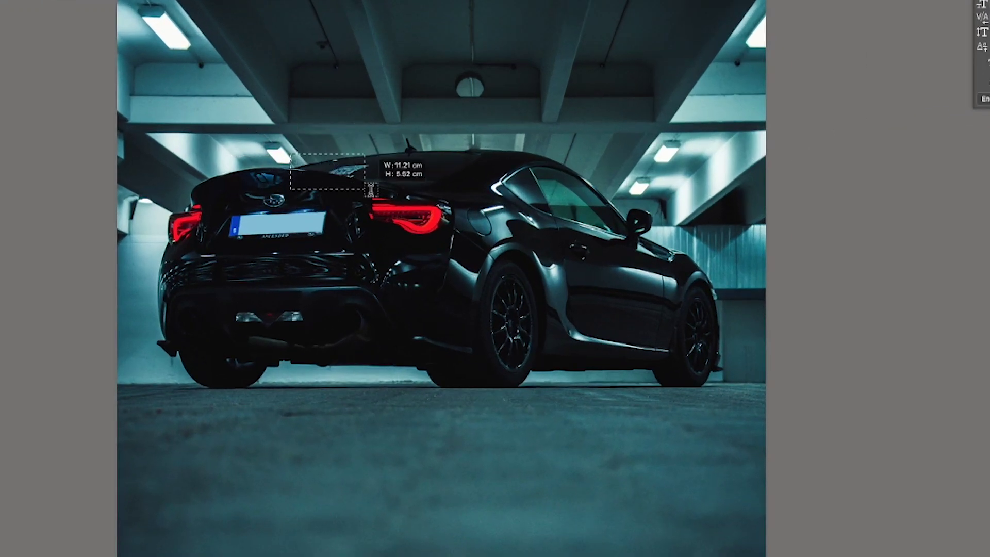
pyautogui.moveTo(485, 214); pyautogui.dragTo(486, 219)
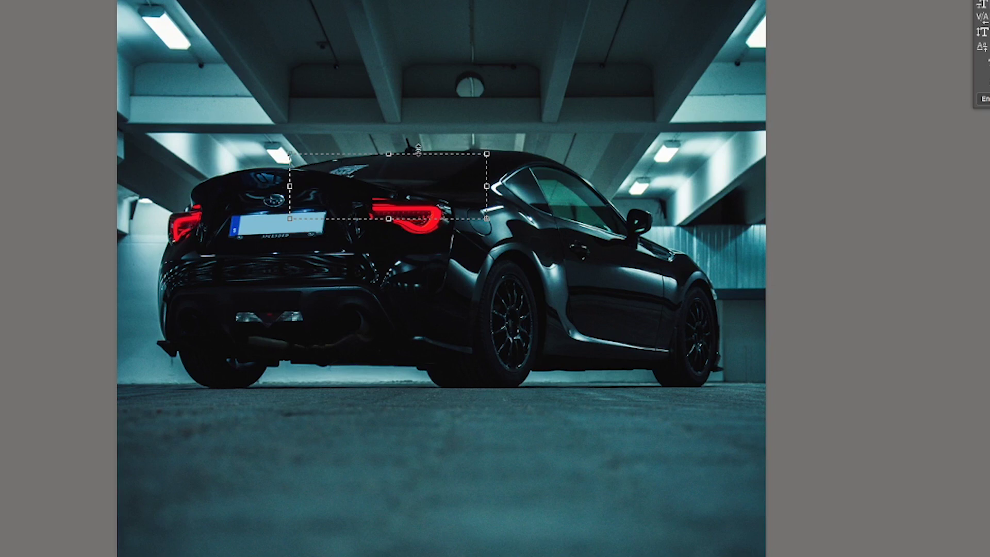
pyautogui.hotkey('ctrl', 'a')
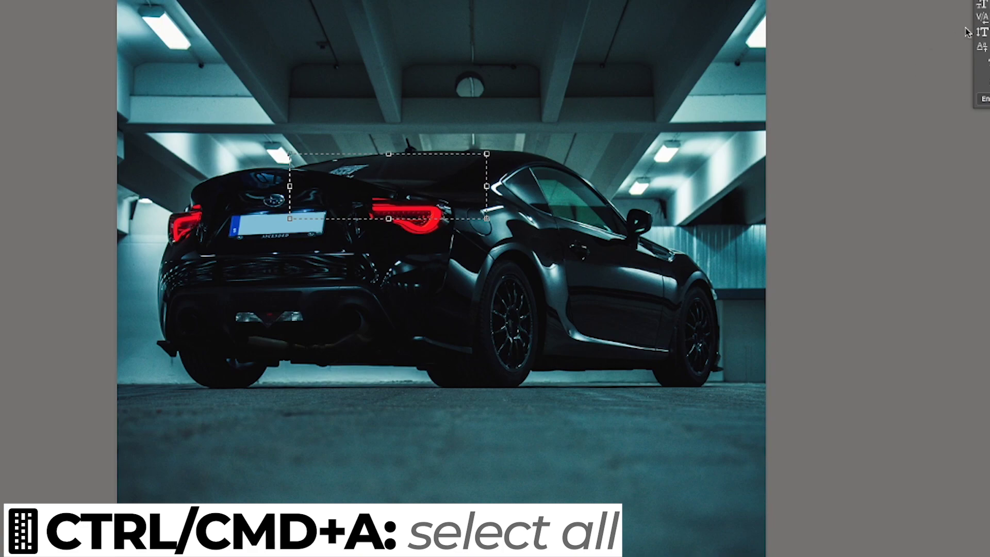
pyautogui.click(688, 162)
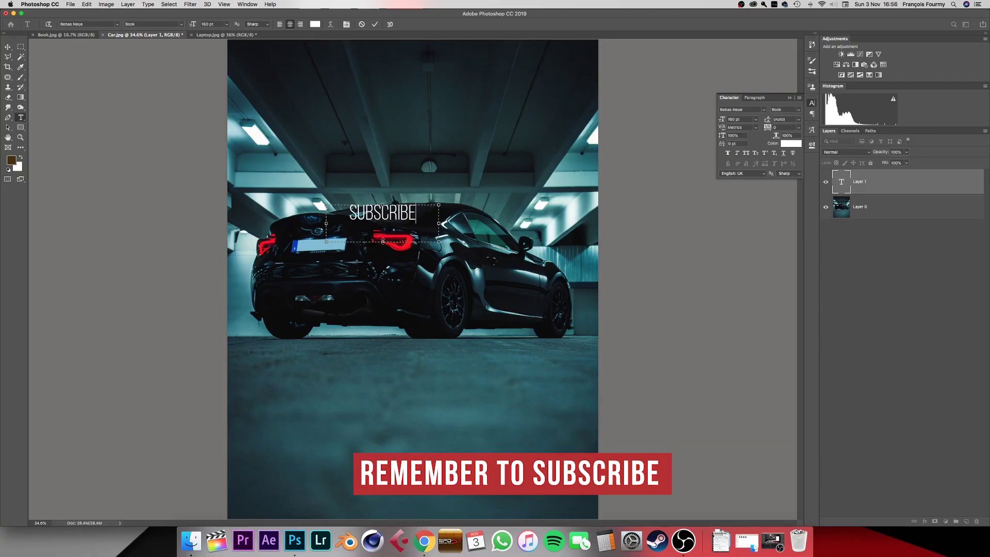
pyautogui.moveTo(383, 242); pyautogui.dragTo(401, 215)
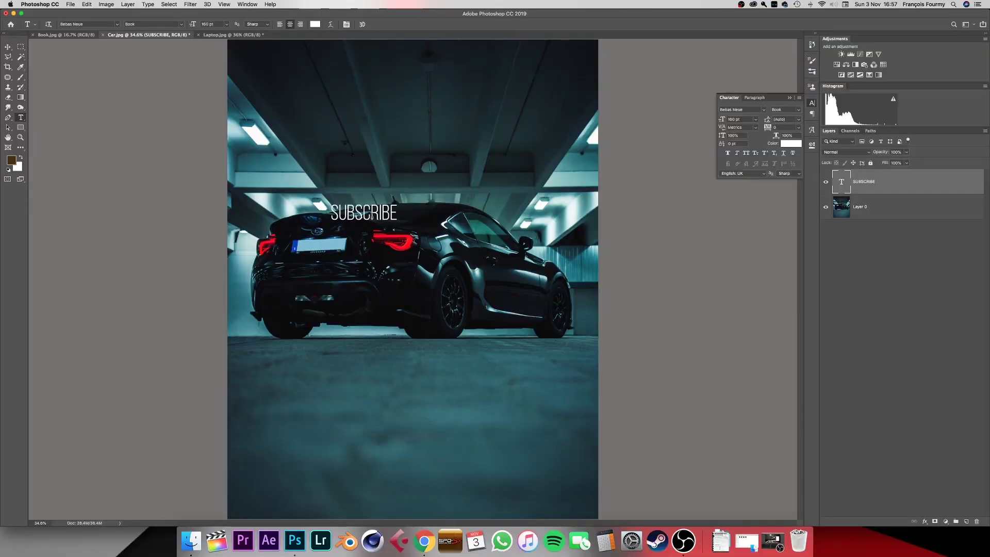
# - Move the SUBSCRIBE text down onto the car's rear licence plate
pyautogui.doubleClick(371, 218)
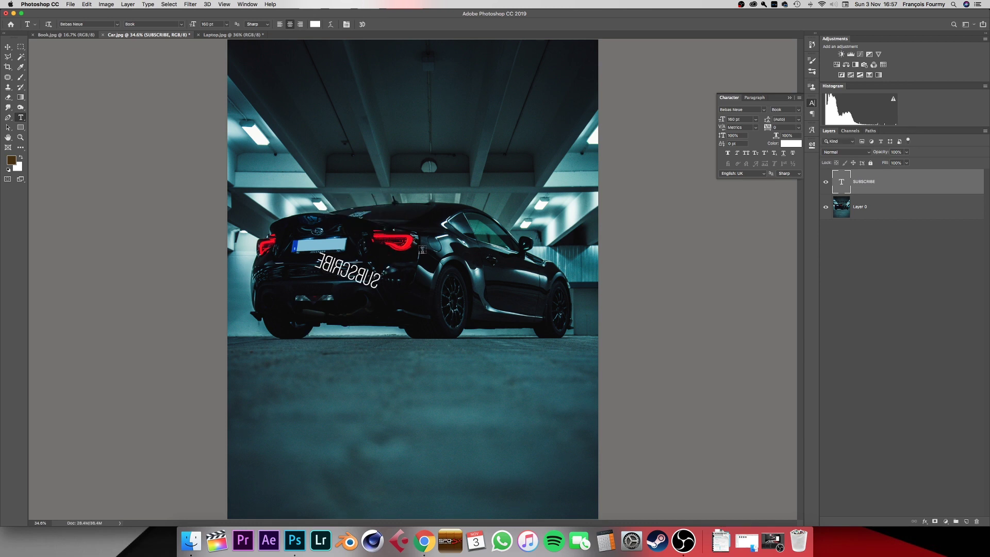
pyautogui.click(354, 243)
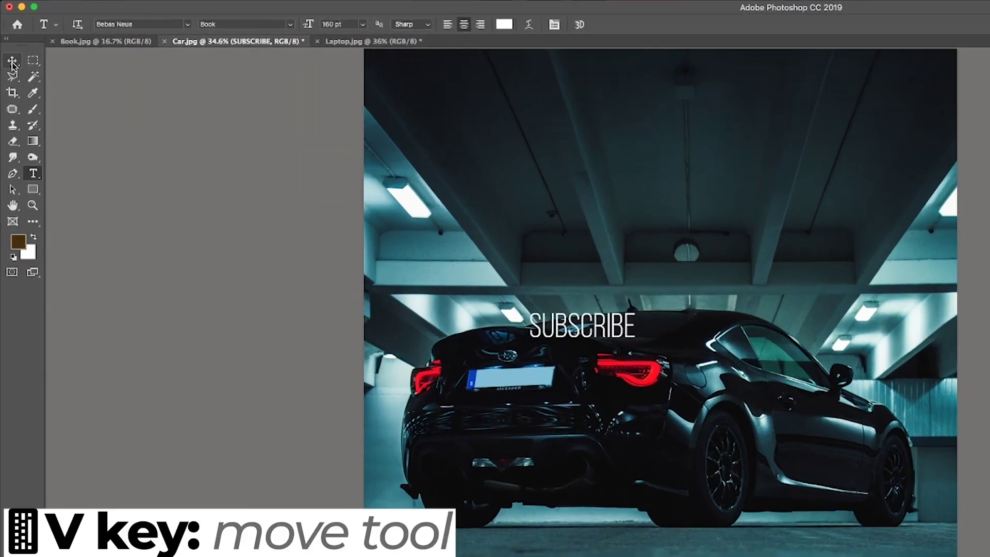
pyautogui.press('v')
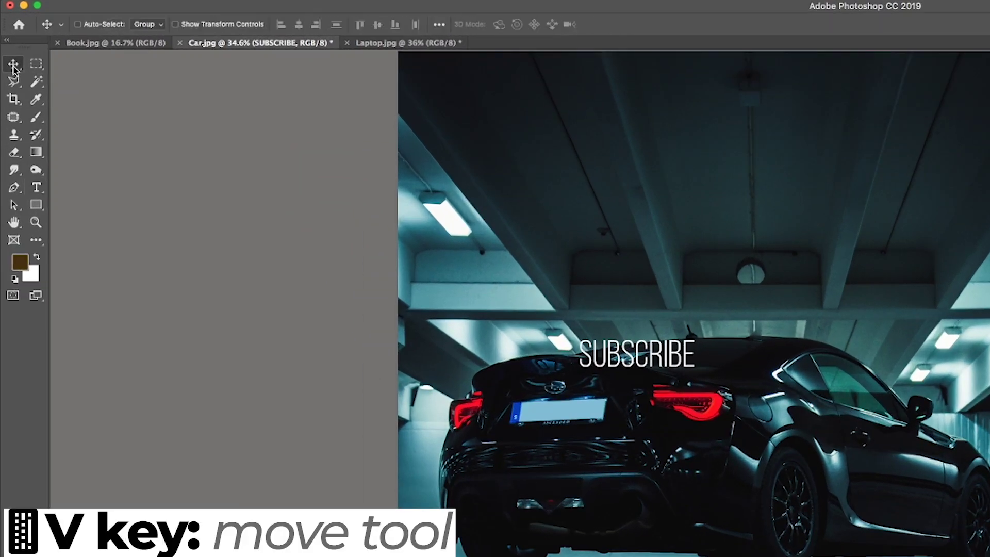
pyautogui.rightClick(8, 47)
pyautogui.click(60, 63)
pyautogui.moveTo(644, 357); pyautogui.dragTo(615, 365)
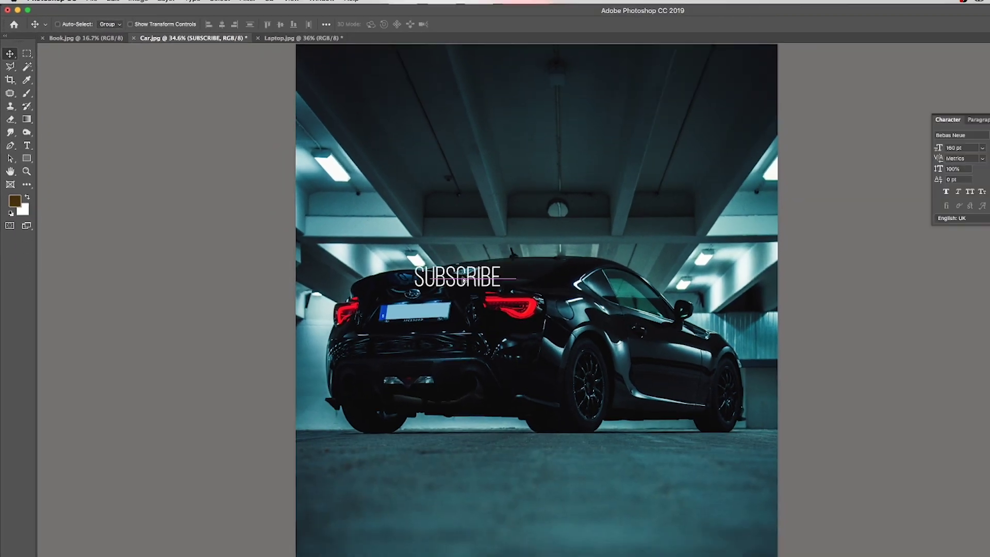
pyautogui.moveTo(462, 279); pyautogui.dragTo(414, 314)
pyautogui.moveTo(325, 250); pyautogui.dragTo(338, 245)
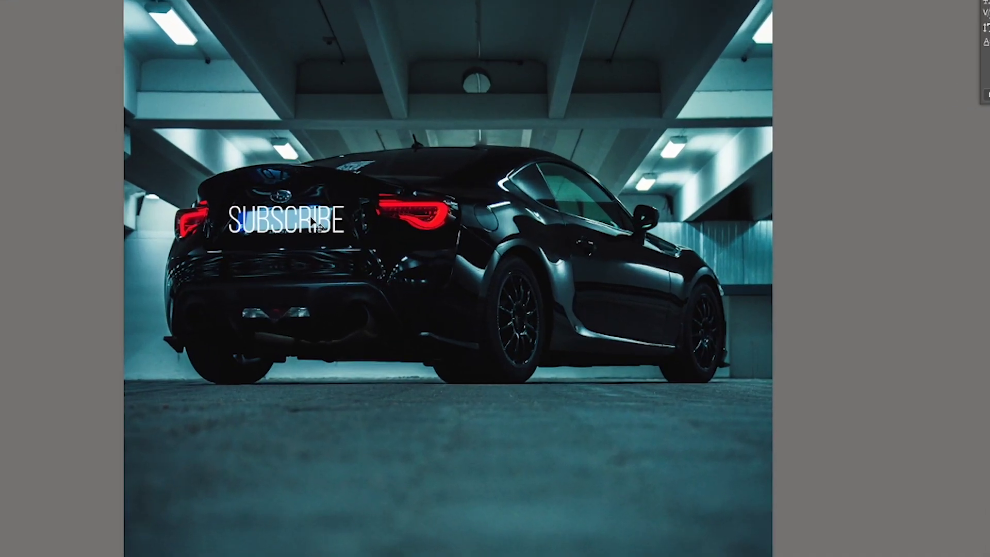
# - Scale SUBSCRIBE down to 84.46 pt to fit the plate, then zoom to 200% on it
pyautogui.hotkey('ctrl', 't')
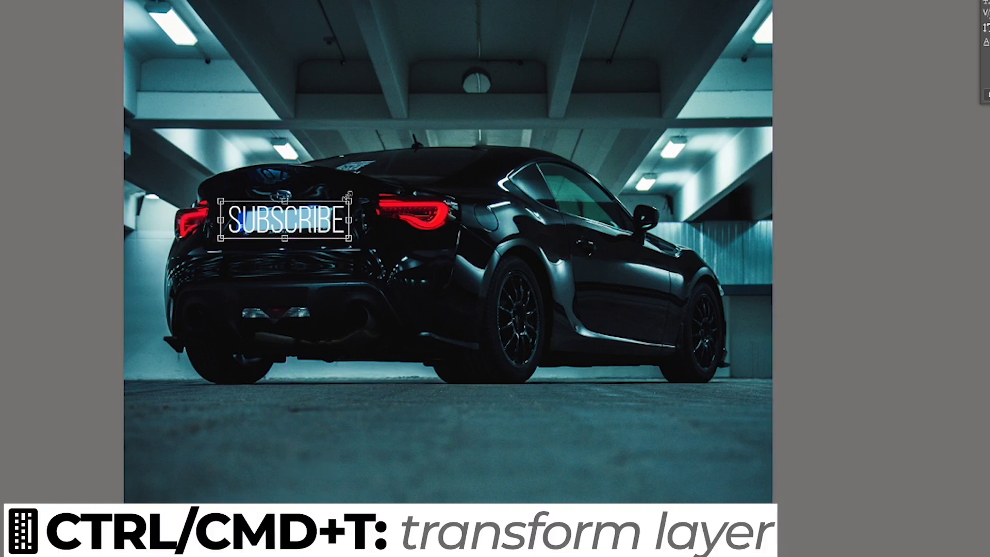
pyautogui.moveTo(353, 205); pyautogui.dragTo(305, 221)
pyautogui.press('Return')
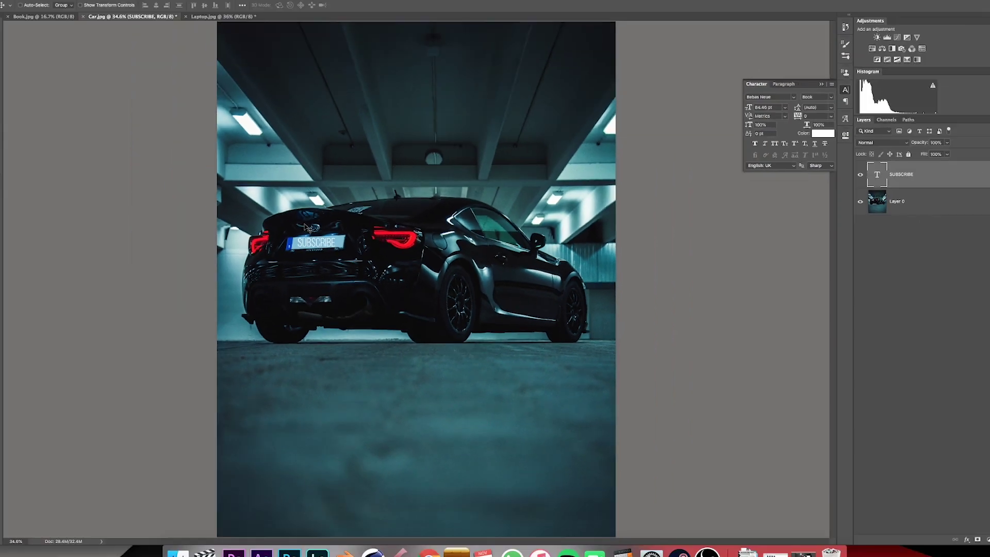
pyautogui.press('super+plus')
pyautogui.press('super+minus')
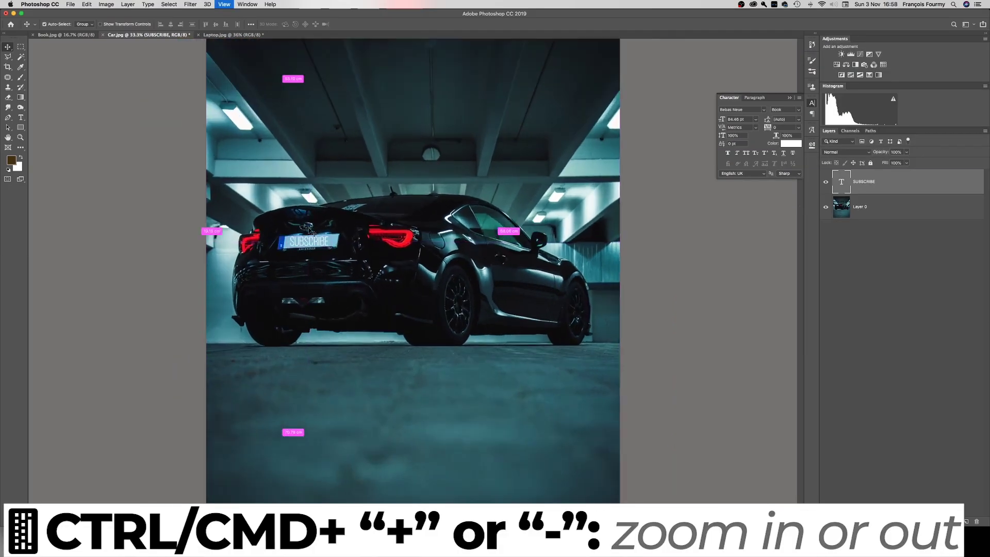
pyautogui.press('super+plus')
pyautogui.press('super+plus')
pyautogui.press('super+plus')
pyautogui.press('super+minus')
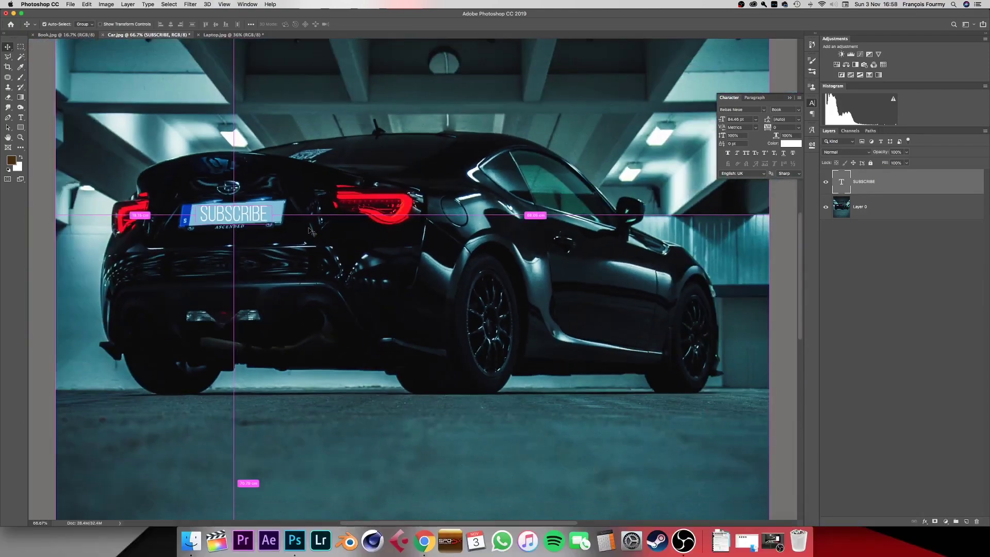
pyautogui.press('super+plus')
pyautogui.press('super+minus')
pyautogui.press('super+plus')
pyautogui.press('super+plus')
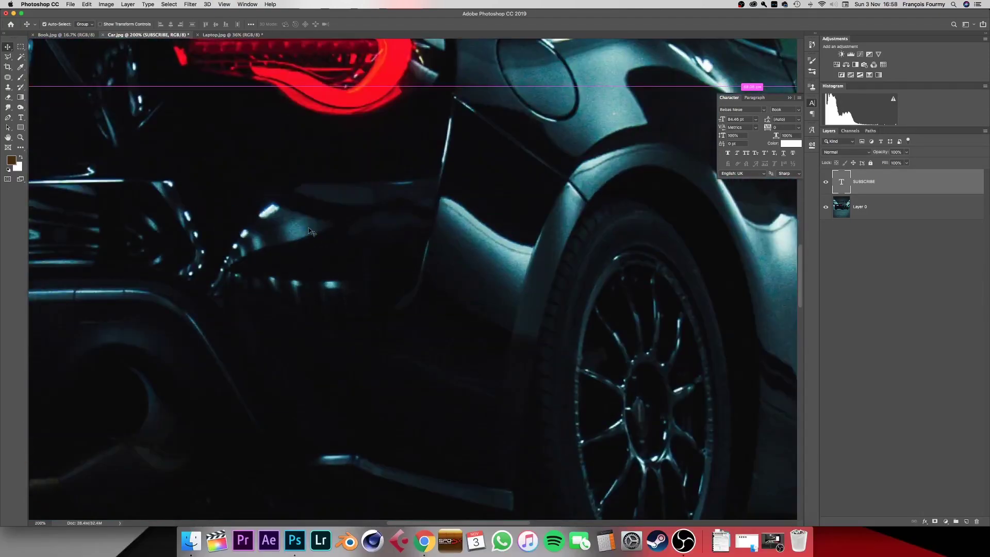
pyautogui.press('space')
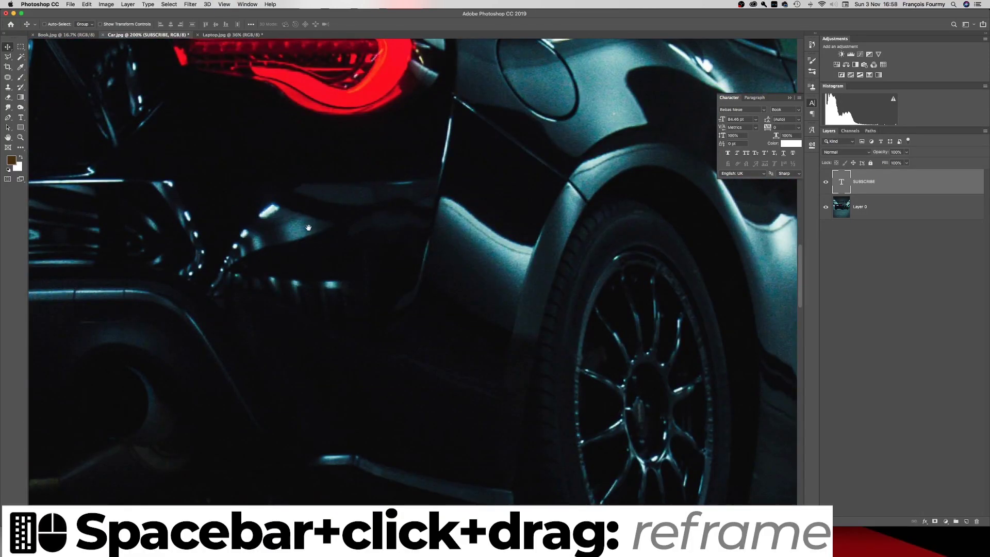
pyautogui.moveTo(206, 145); pyautogui.dragTo(549, 318)
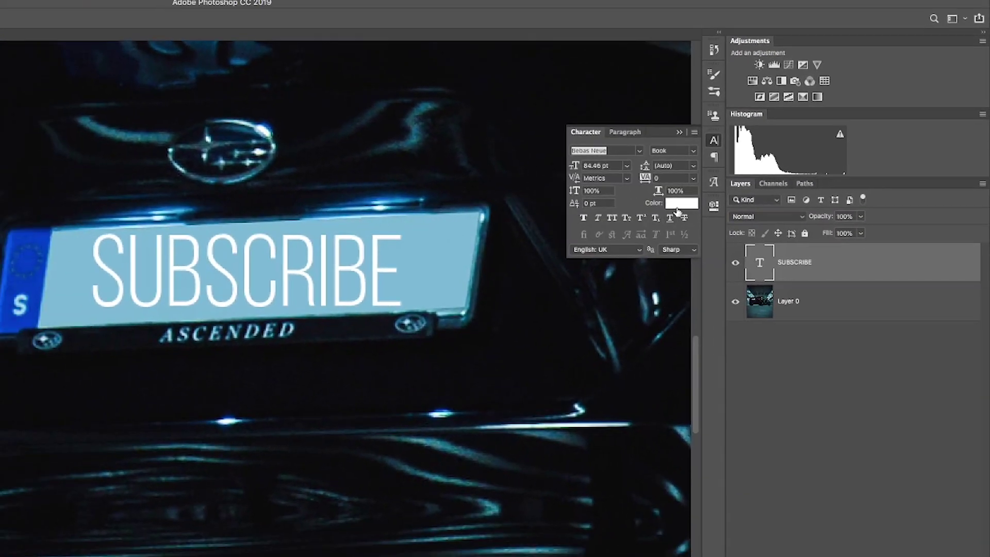
# - Recolour the SUBSCRIBE text with near-black 0c0b10 sampled from a dark spot on the car
pyautogui.click(641, 205)
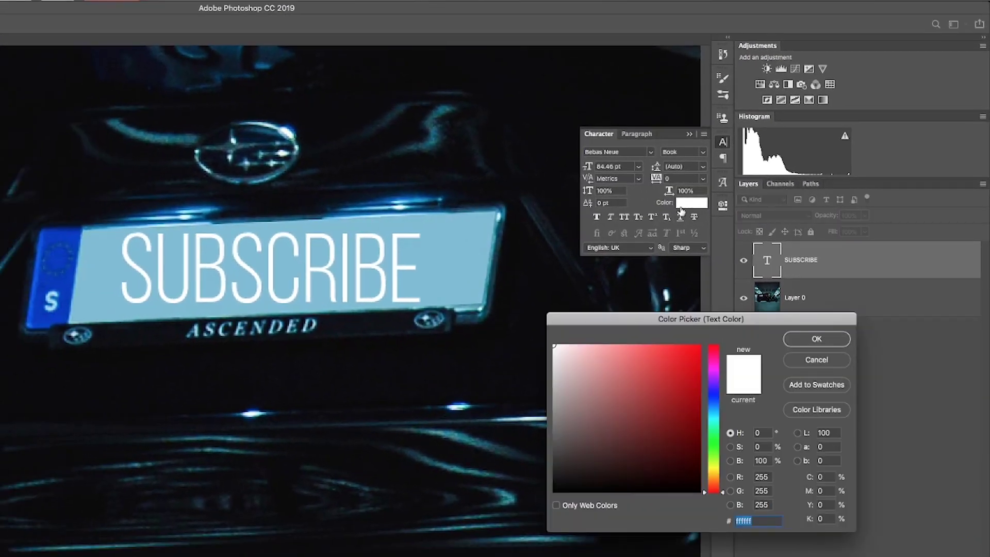
pyautogui.click(517, 234)
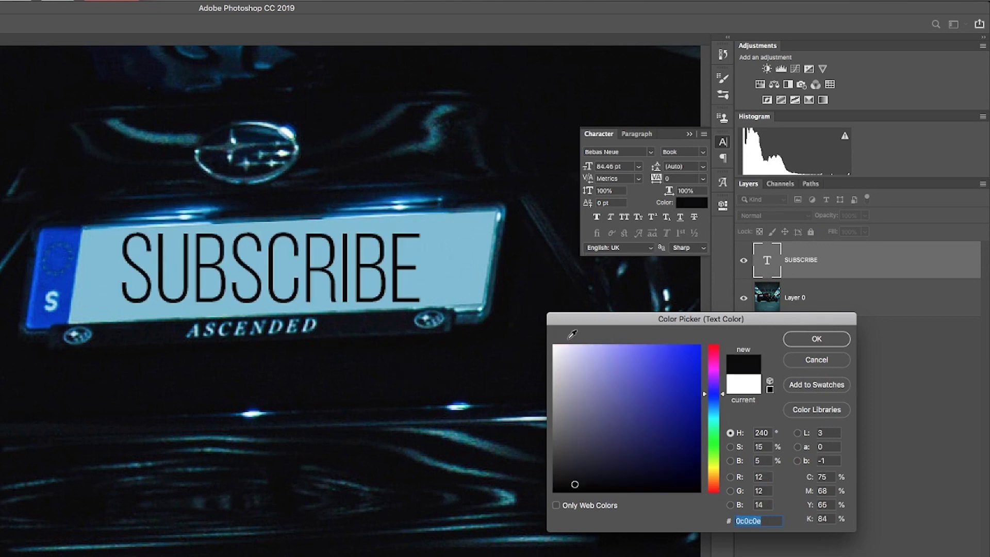
pyautogui.moveTo(603, 328); pyautogui.dragTo(591, 296)
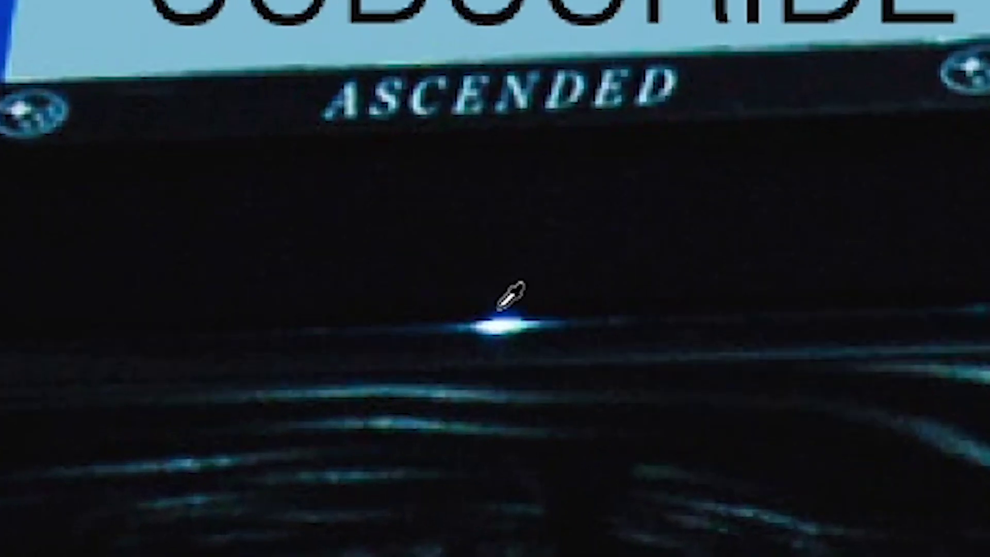
pyautogui.click(254, 406)
pyautogui.moveTo(304, 387)
pyautogui.mouseDown()
pyautogui.moveTo(288, 393)
pyautogui.moveTo(307, 389)
pyautogui.mouseUp()
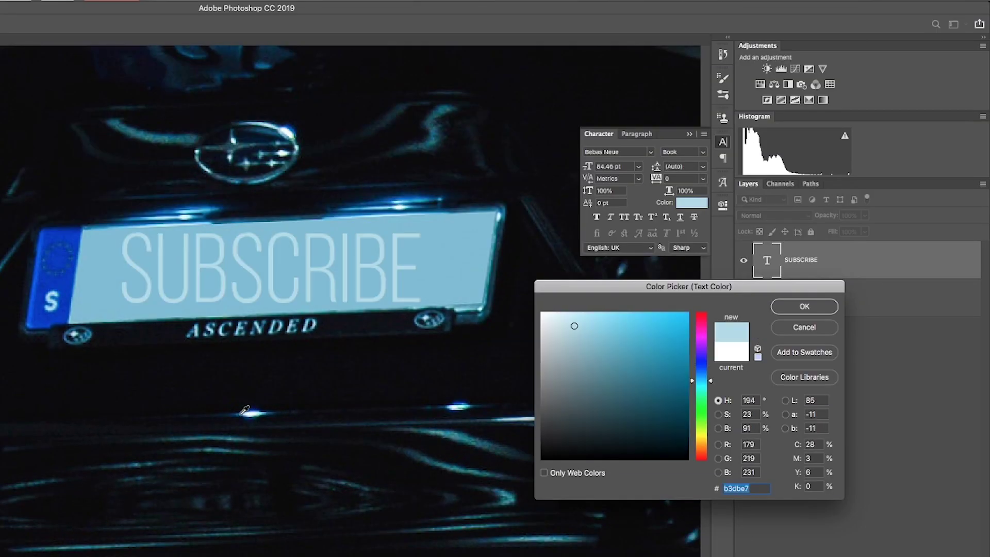
pyautogui.moveTo(256, 408); pyautogui.dragTo(263, 408)
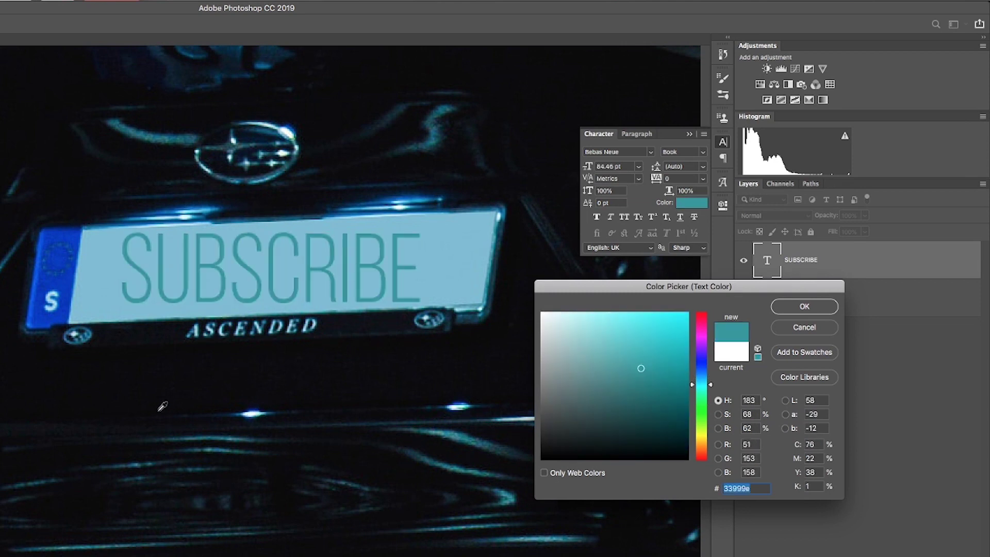
pyautogui.click(230, 377)
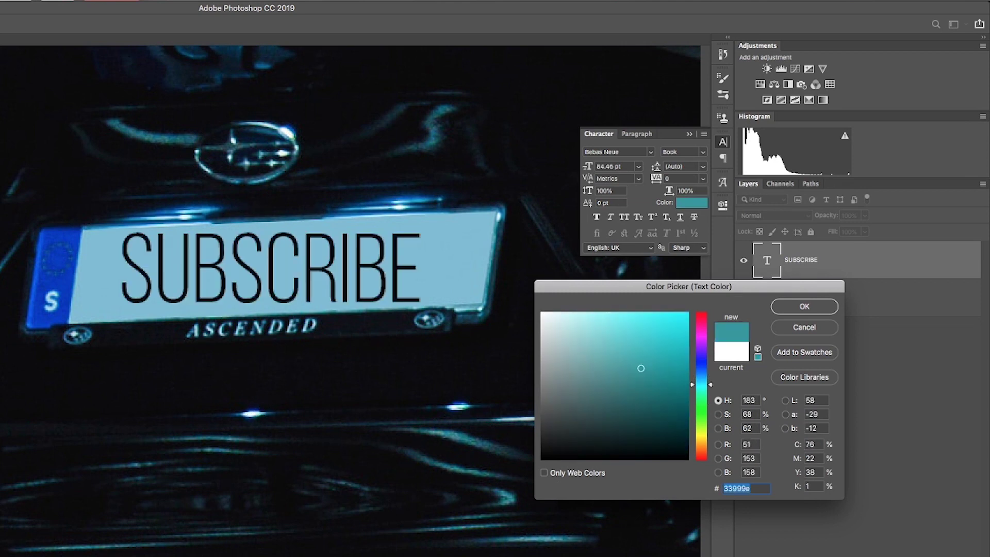
pyautogui.click(804, 307)
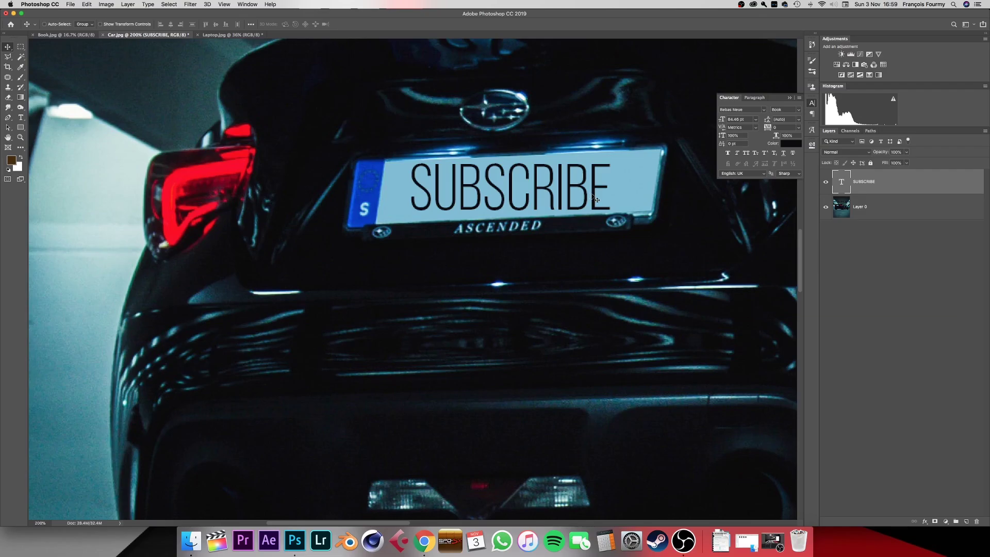
# - Convert the SUBSCRIBE layer to a smart object and distort its corners onto the licence plate
pyautogui.rightClick(920, 185)
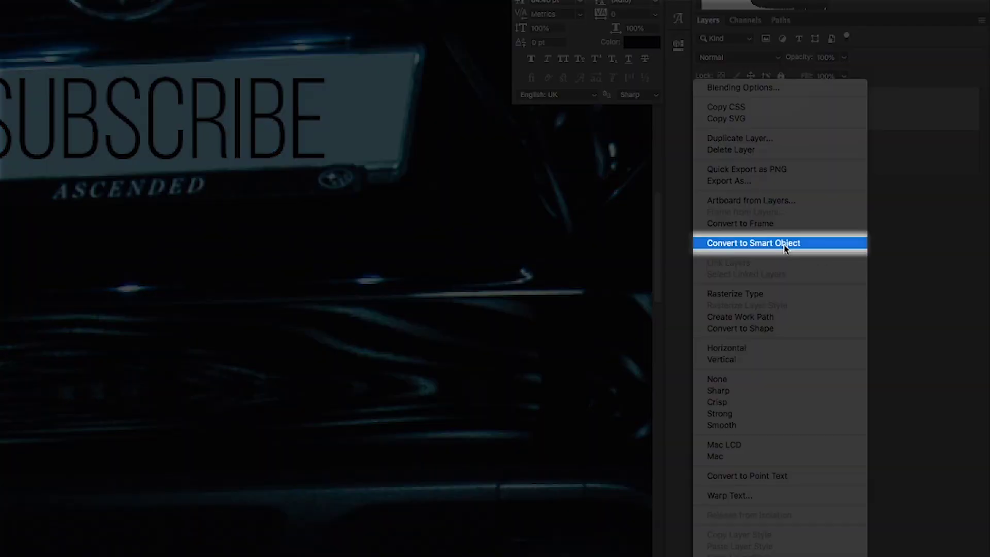
pyautogui.click(784, 244)
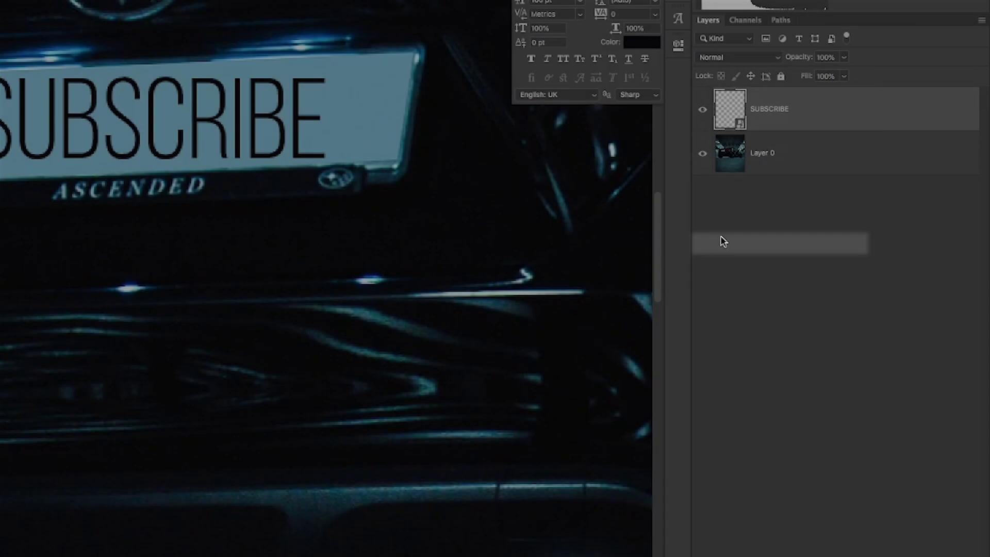
pyautogui.press('super+t')
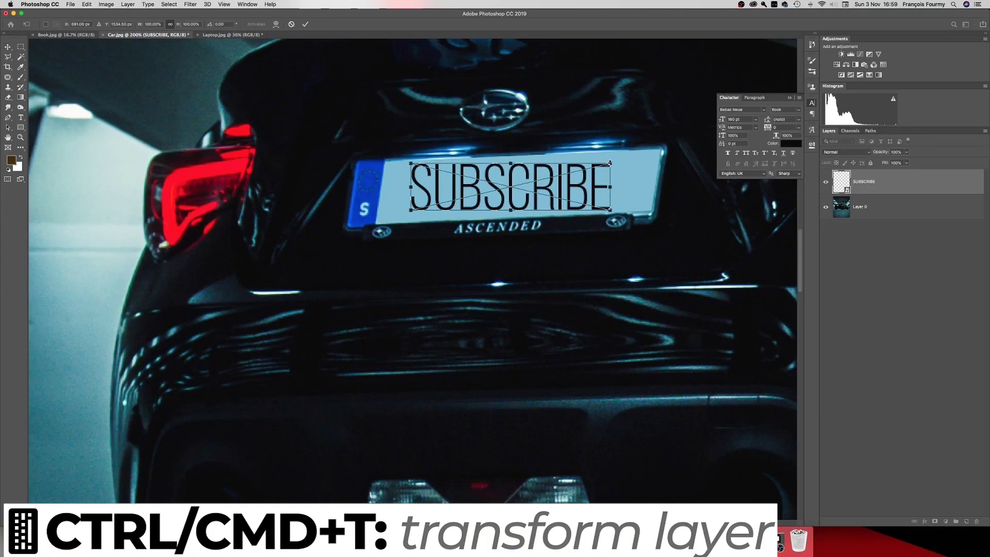
pyautogui.moveTo(609, 164); pyautogui.dragTo(659, 152)
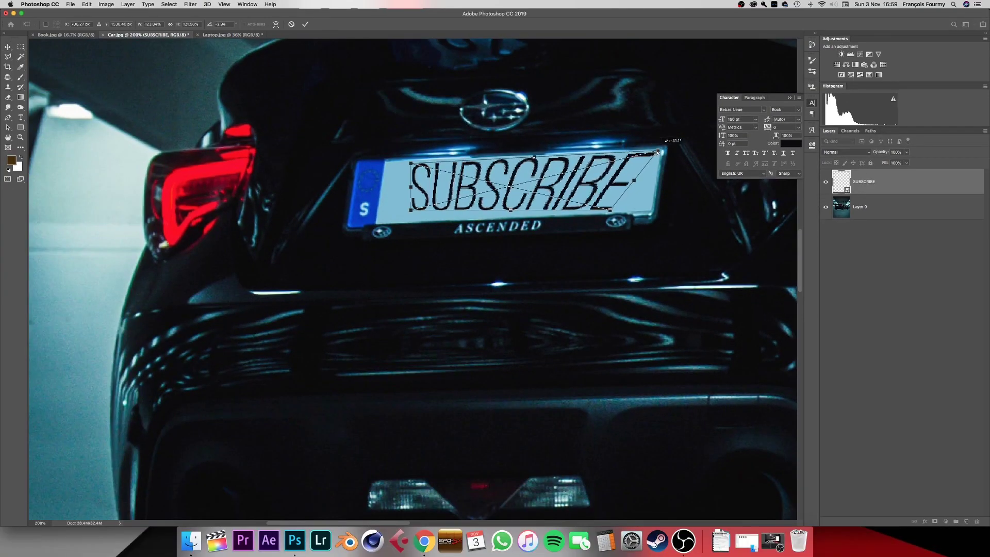
pyautogui.moveTo(411, 210); pyautogui.dragTo(379, 222)
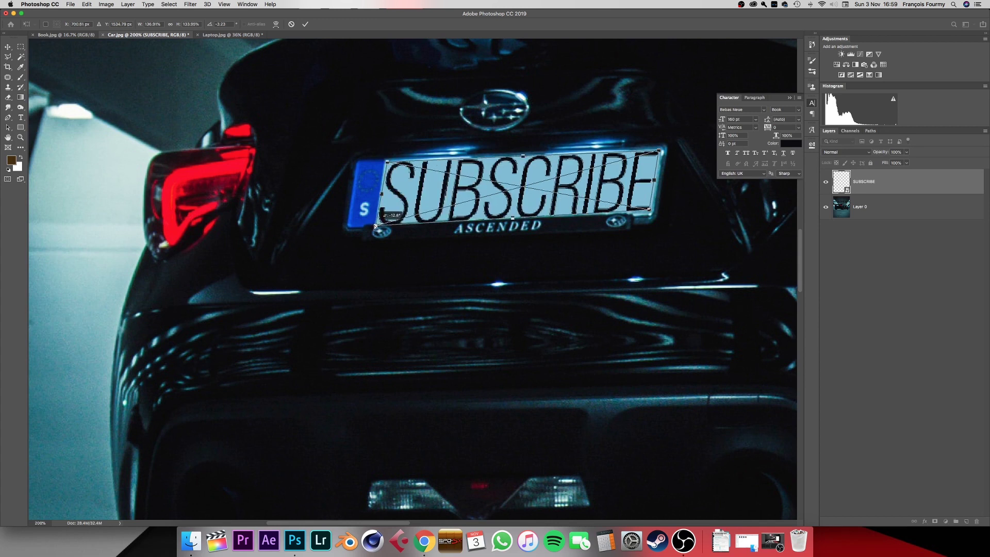
pyautogui.moveTo(411, 163); pyautogui.dragTo(385, 161)
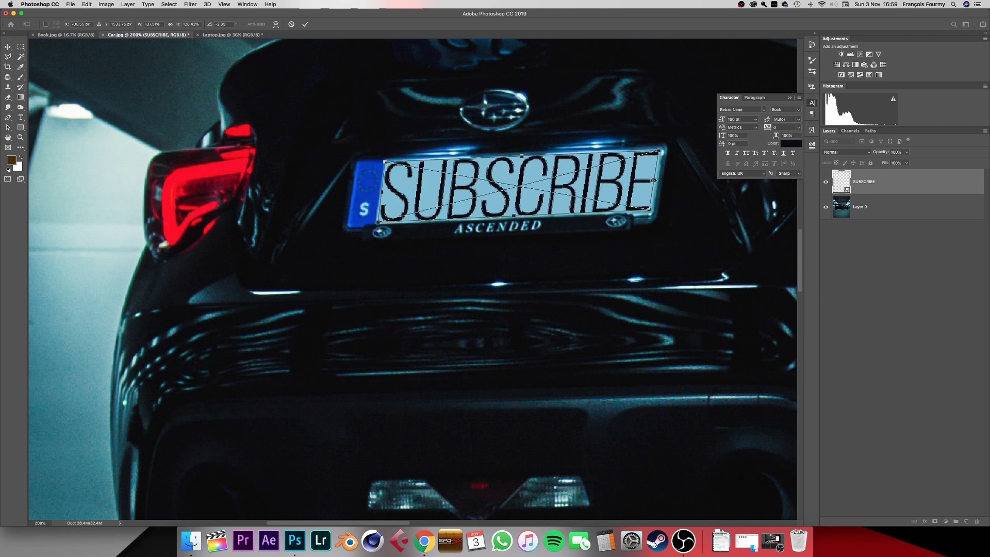
pyautogui.moveTo(654, 180); pyautogui.dragTo(623, 160)
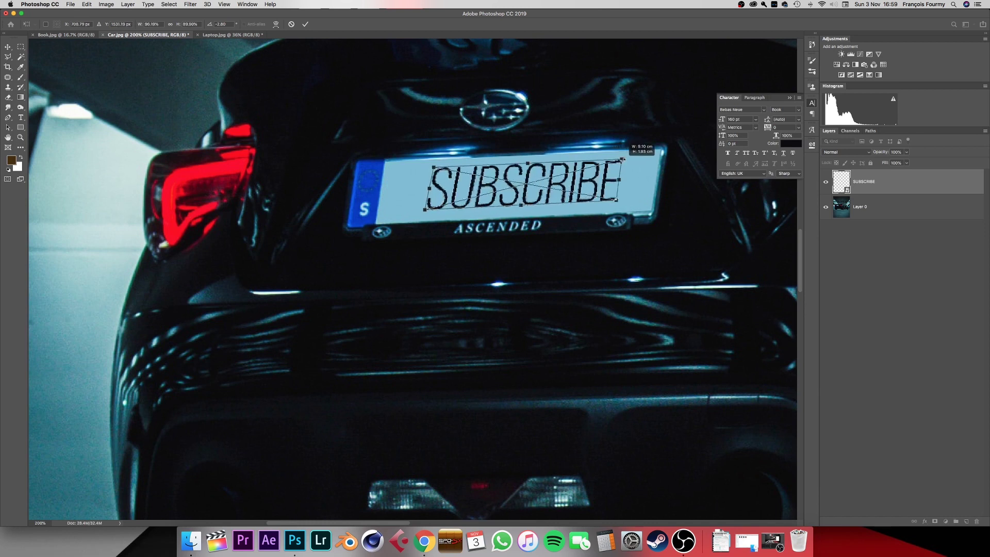
pyautogui.press('Return')
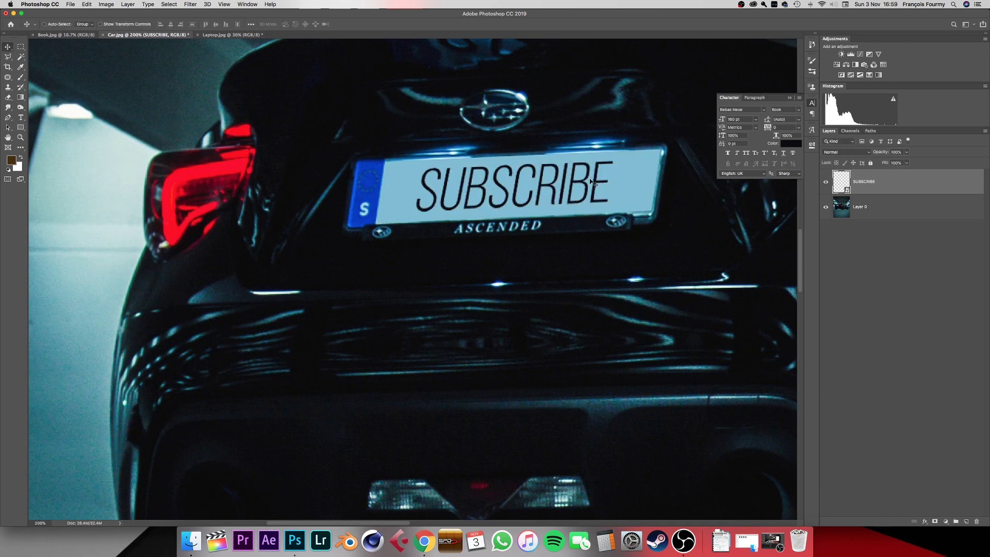